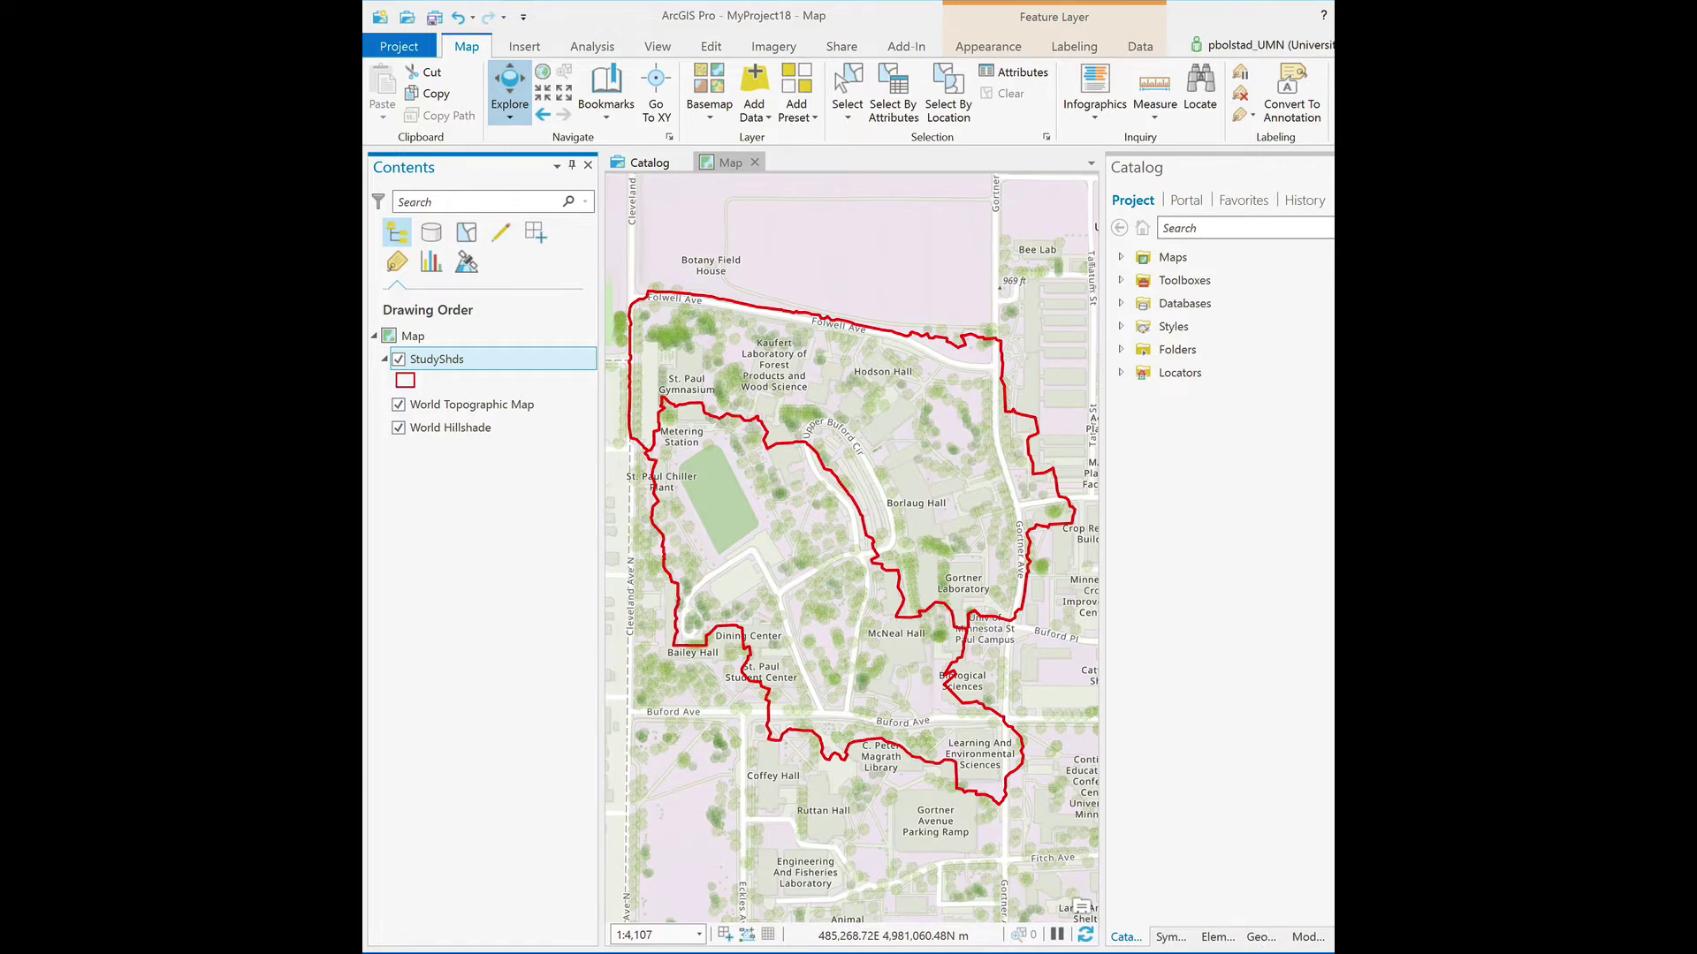
Switch to the browser and open the Minnesota Geospatial Image Service technical specifications at the UTM Zone 15 Coordinates section.
{"action": "key", "text": "alt+Tab"}
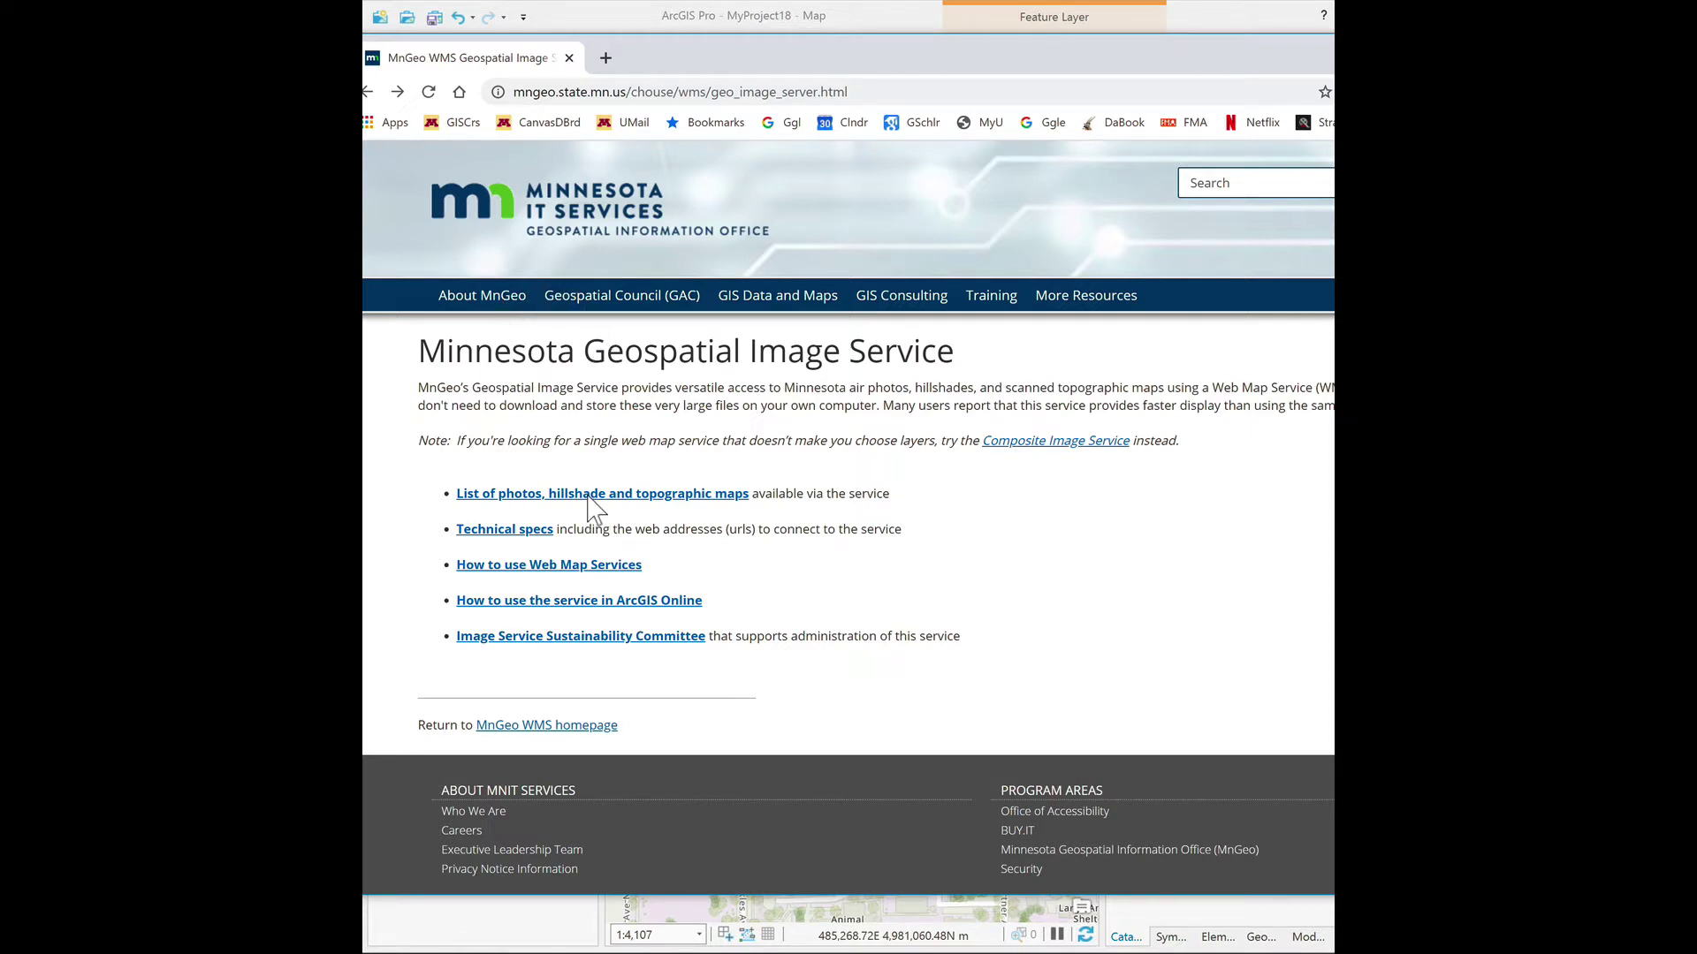
{"action": "left_click", "coordinate": [505, 530]}
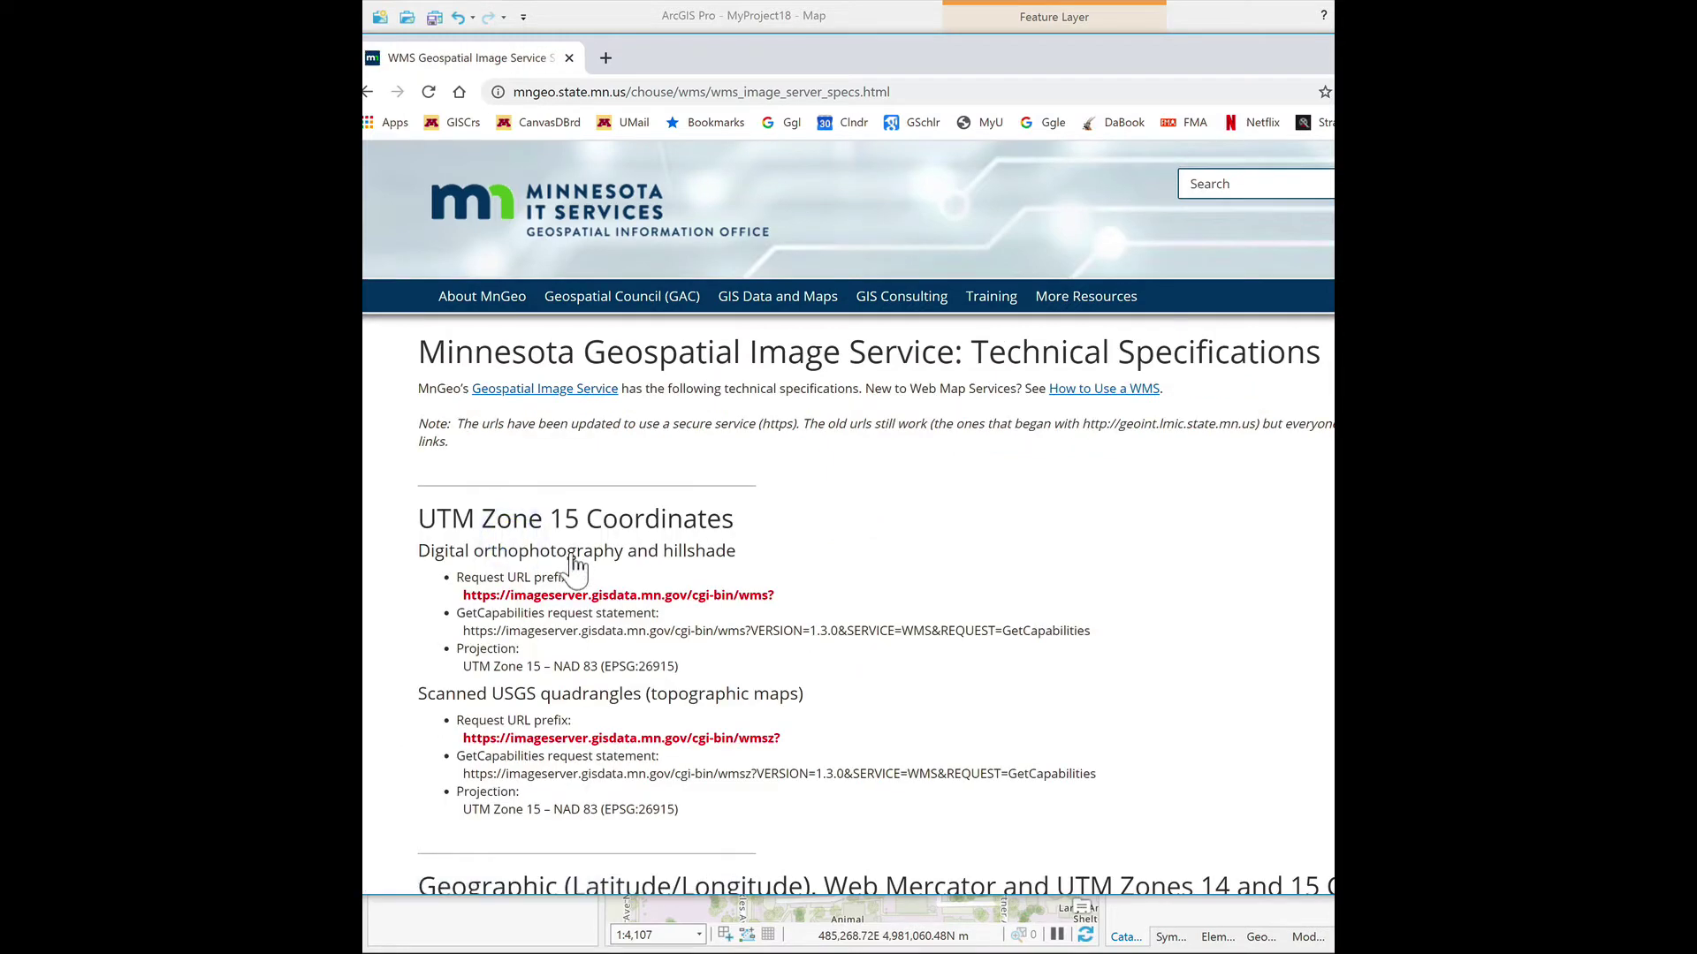
{"action": "scroll", "coordinate": [574, 565], "scroll_direction": "down", "scroll_amount": 1}
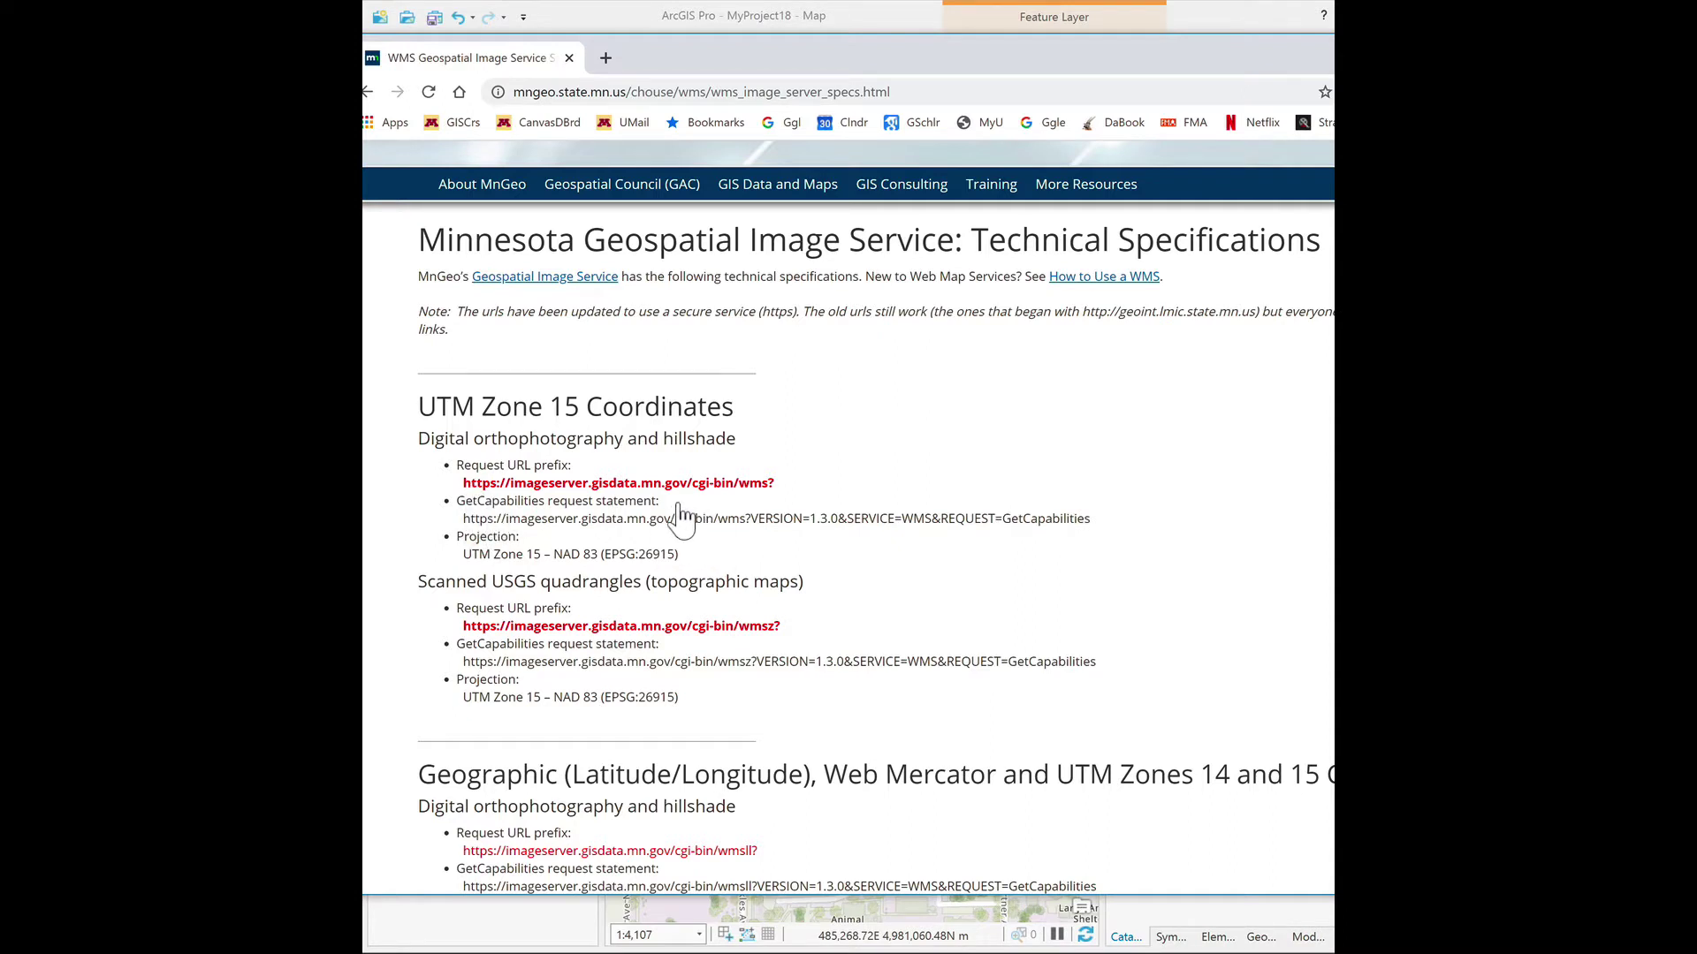
{"action": "left_click", "coordinate": [430, 475]}
{"action": "left_click_drag", "start_coordinate": [460, 482], "coordinate": [795, 484]}
{"action": "key", "text": "ctrl+c"}
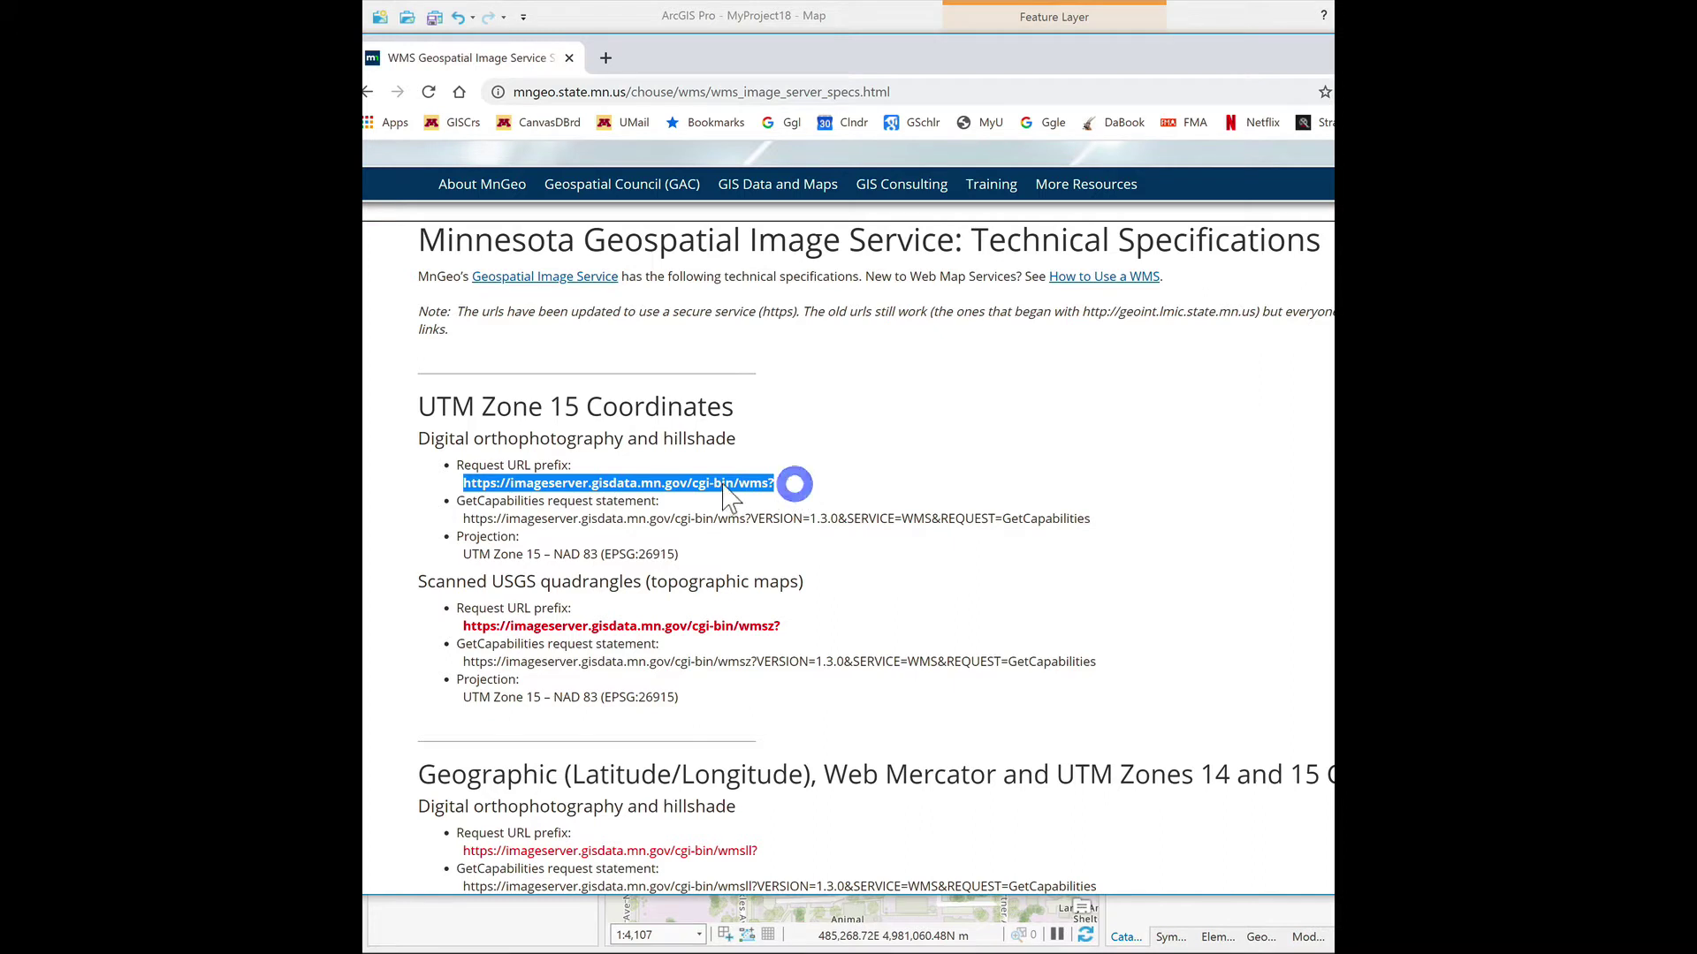
{"action": "right_click", "coordinate": [725, 484]}
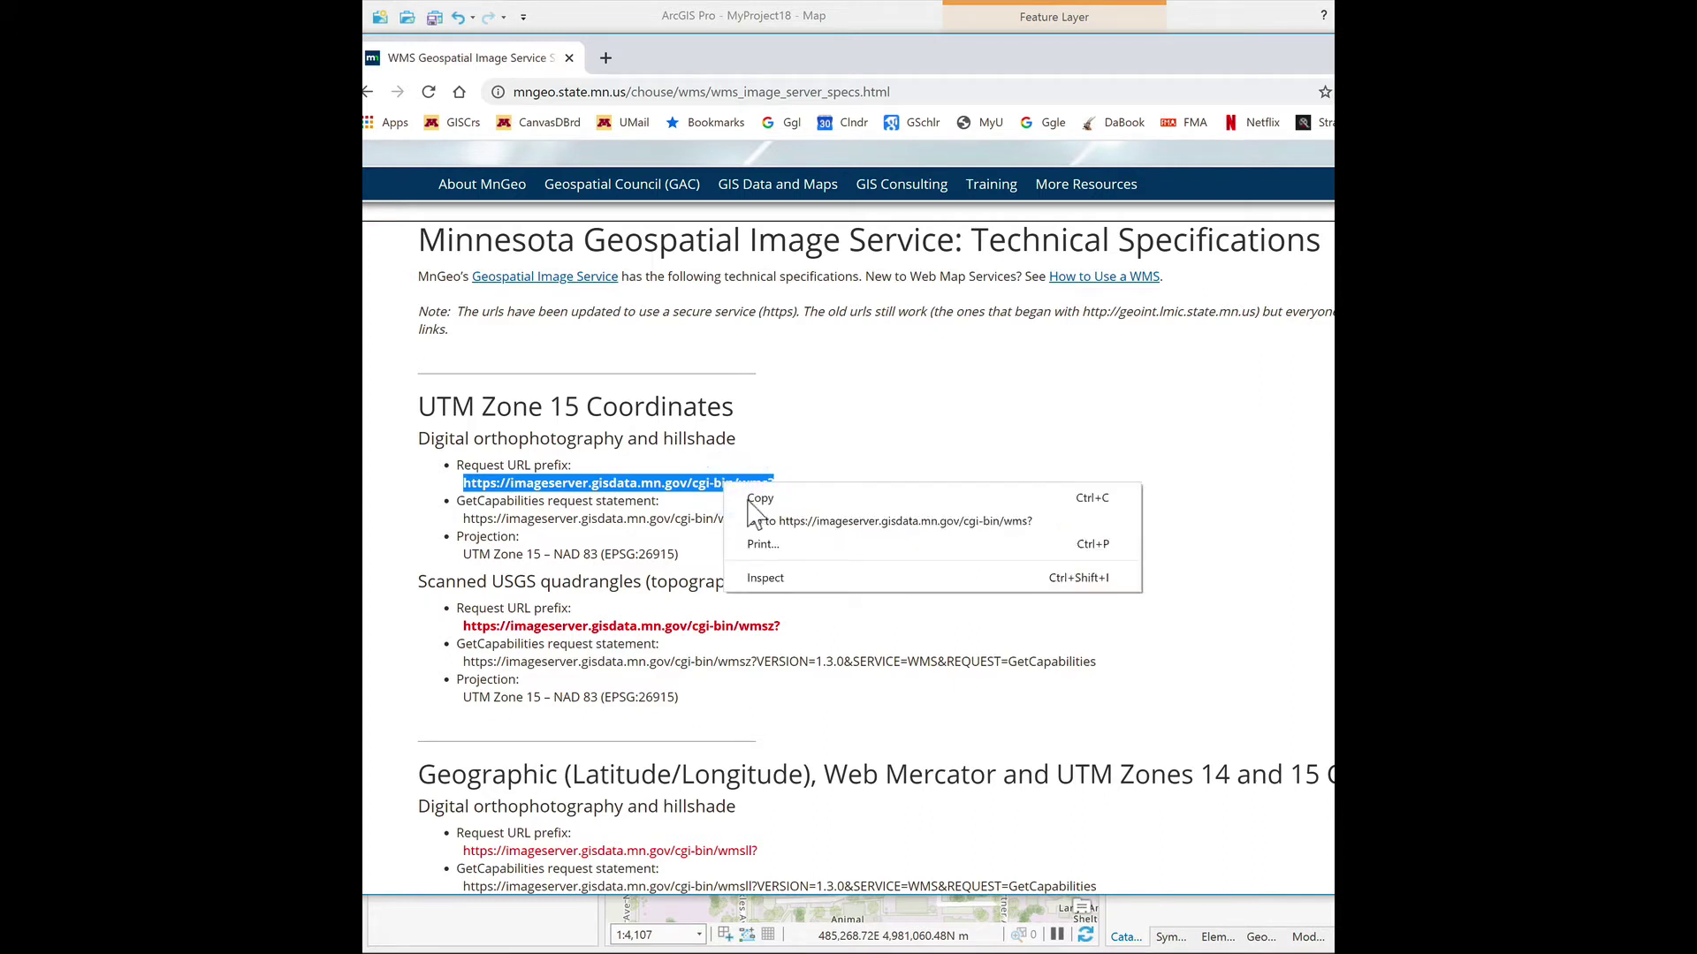
{"action": "left_click", "coordinate": [758, 498]}
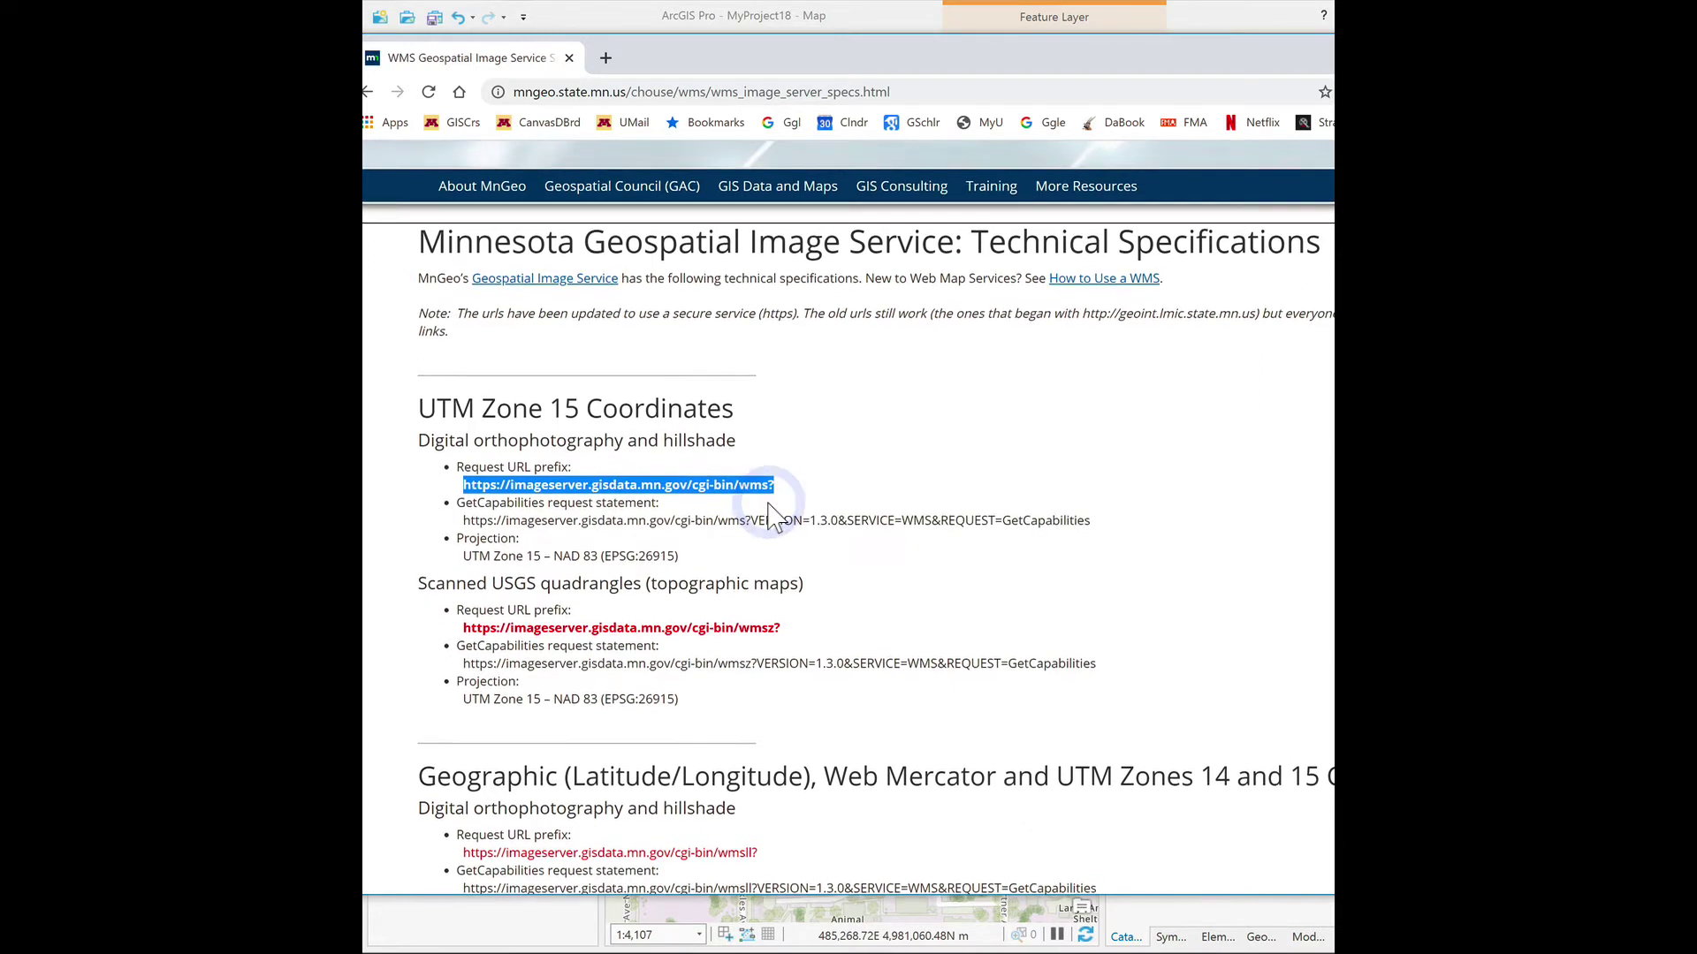
{"action": "scroll", "coordinate": [707, 643], "scroll_direction": "down", "scroll_amount": 8}
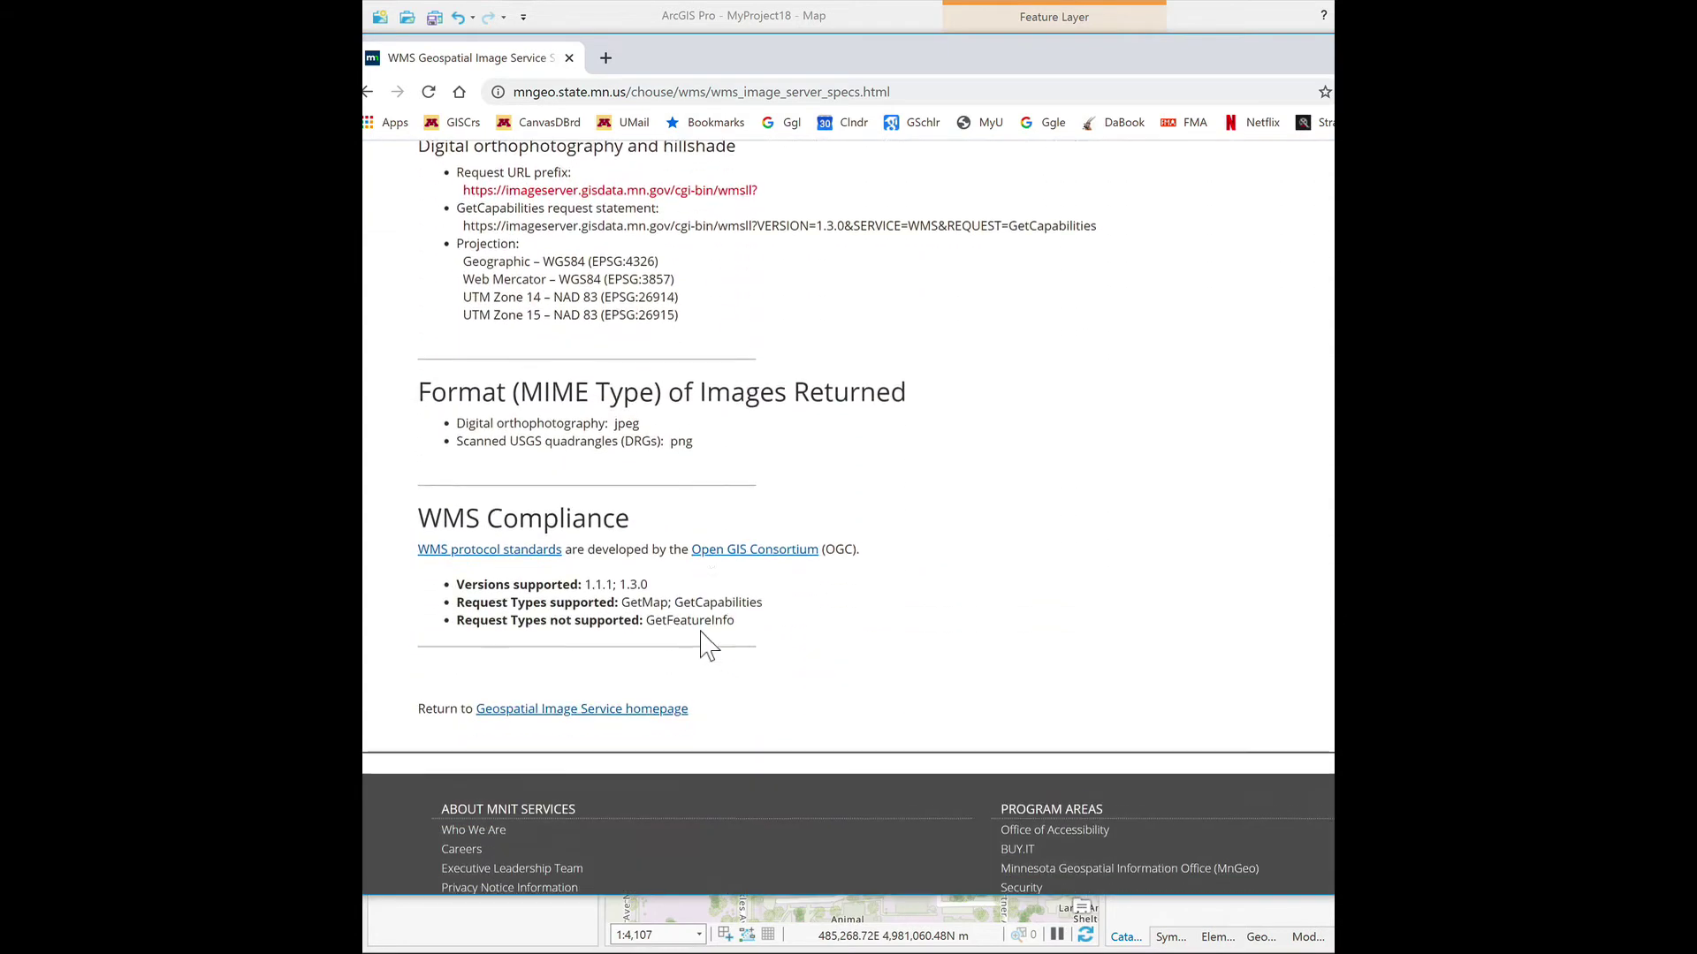
{"action": "scroll", "coordinate": [707, 643], "scroll_direction": "up", "scroll_amount": 7}
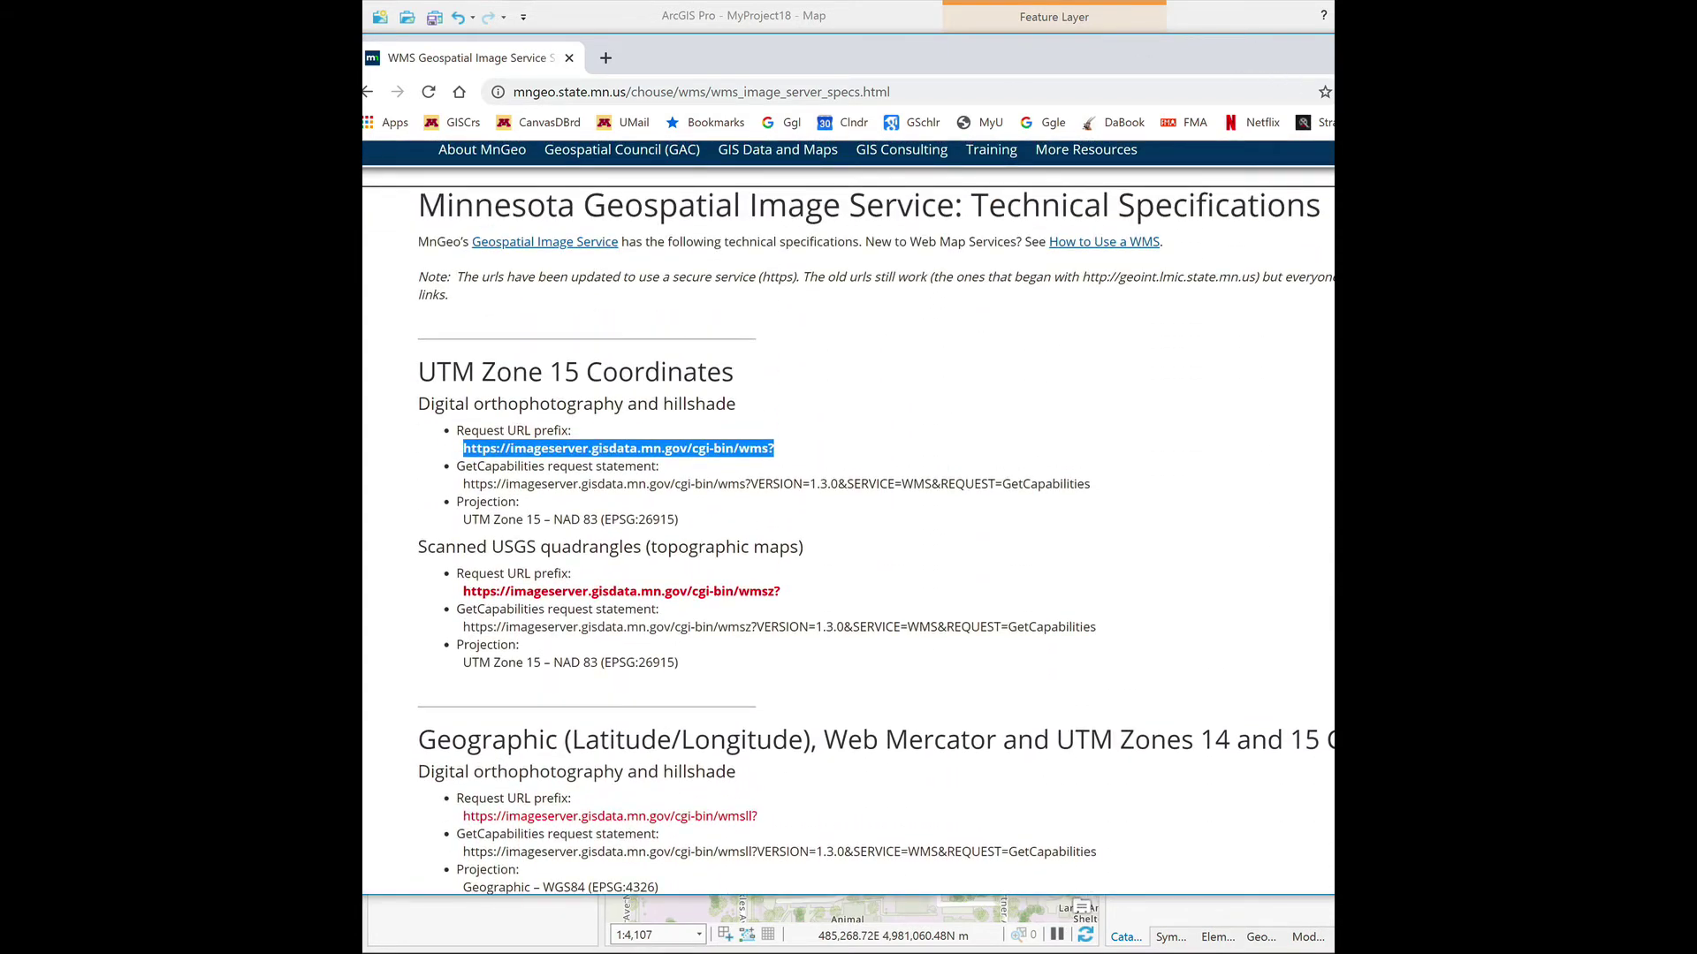
{"action": "key", "text": "alt+Tab"}
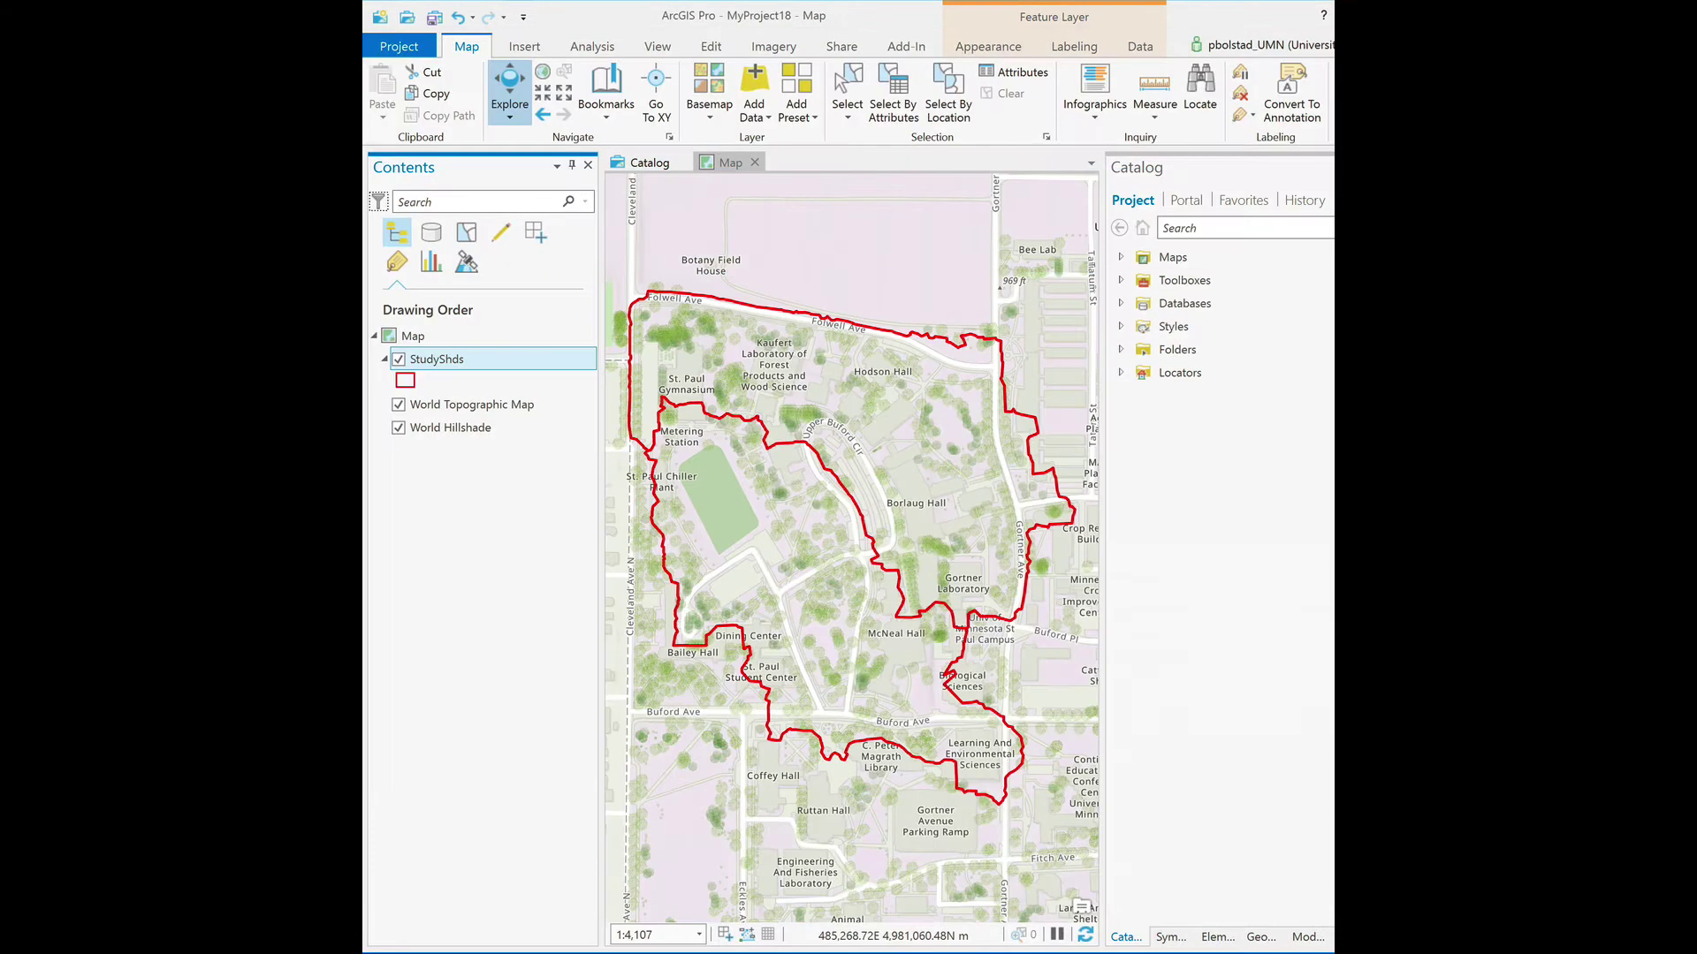
{"action": "left_click", "coordinate": [525, 49]}
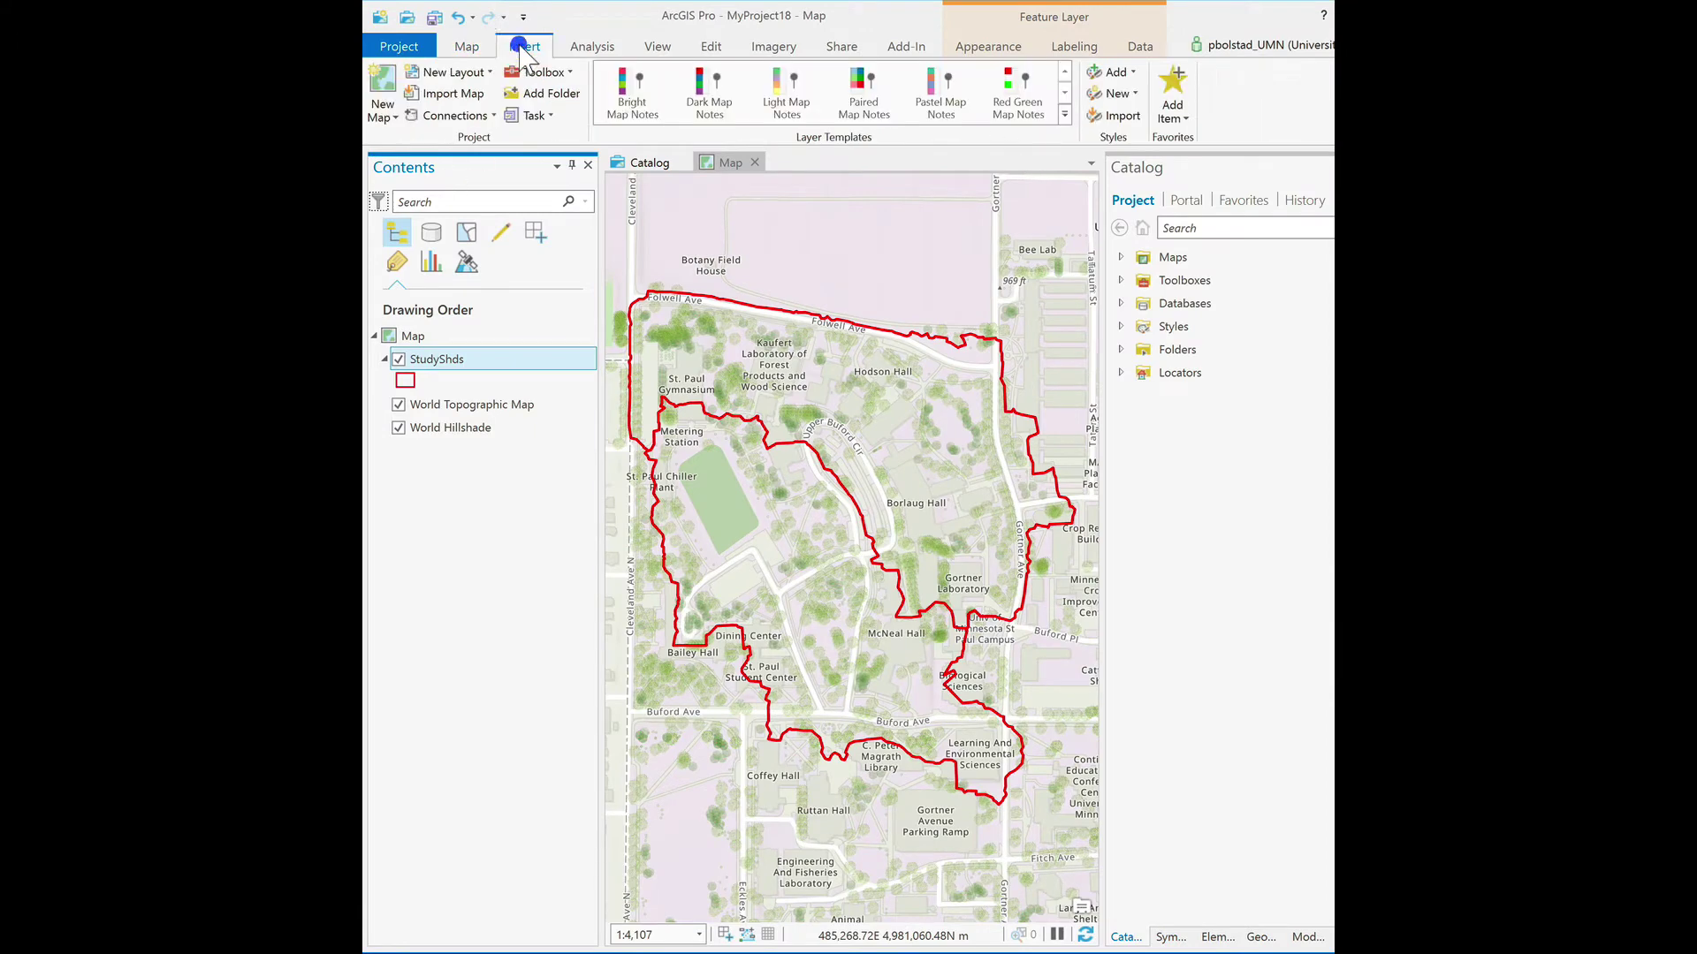
{"action": "left_click", "coordinate": [495, 119]}
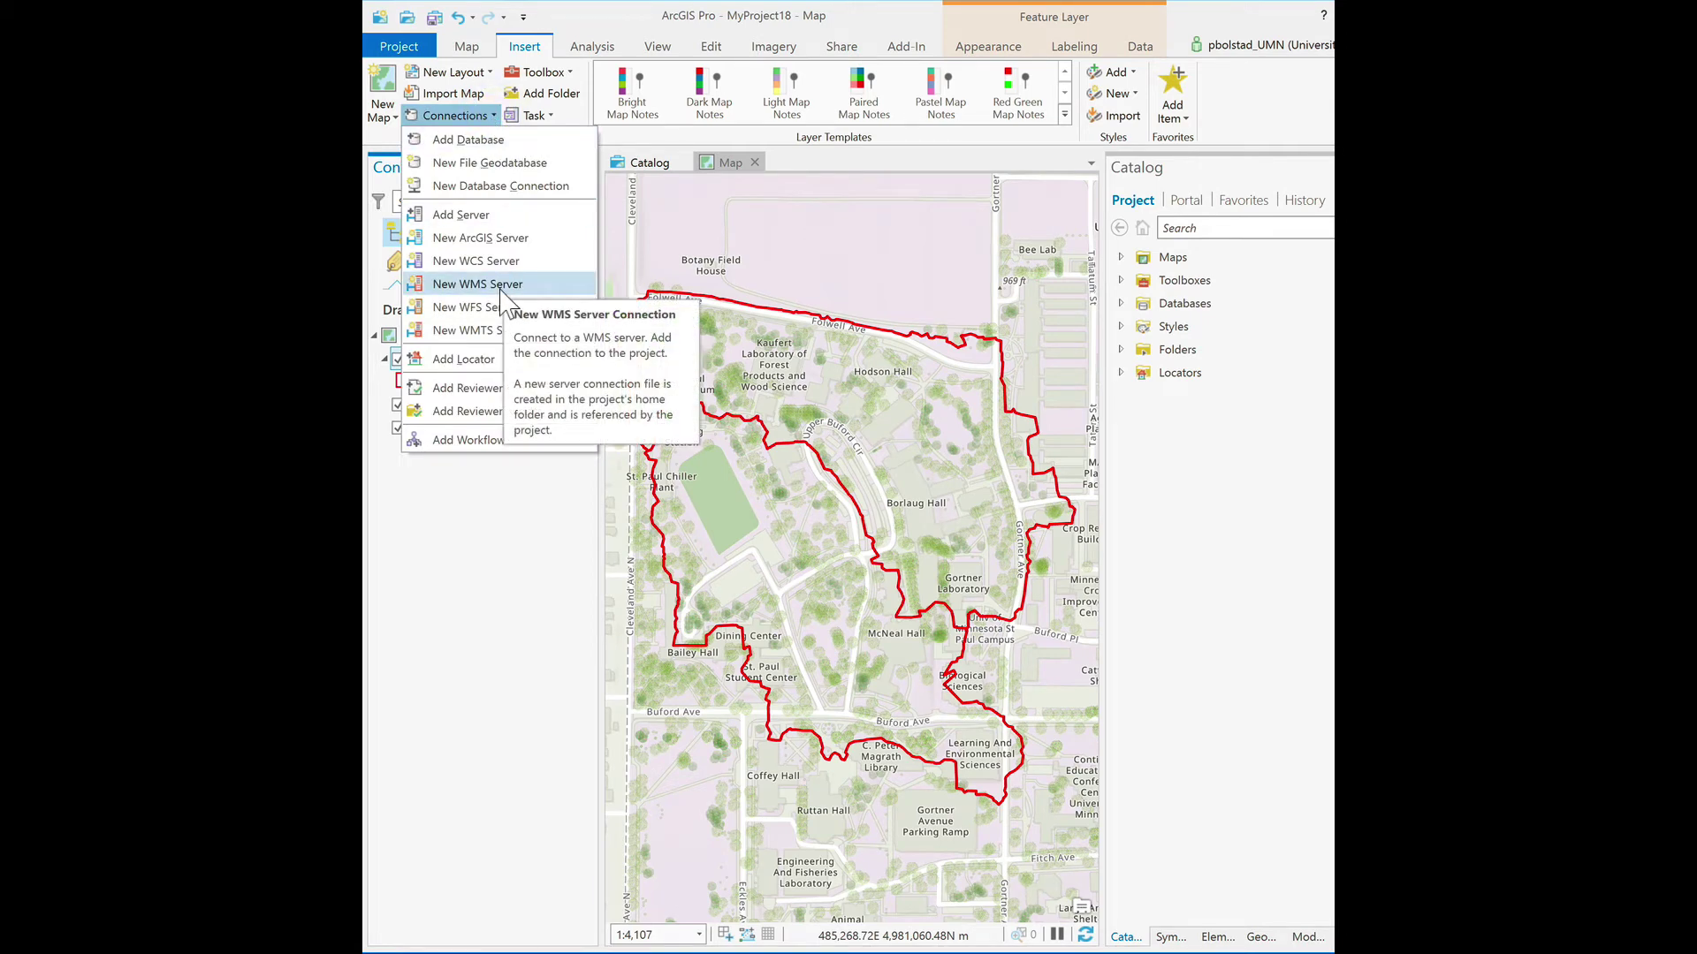
{"action": "left_click", "coordinate": [497, 286]}
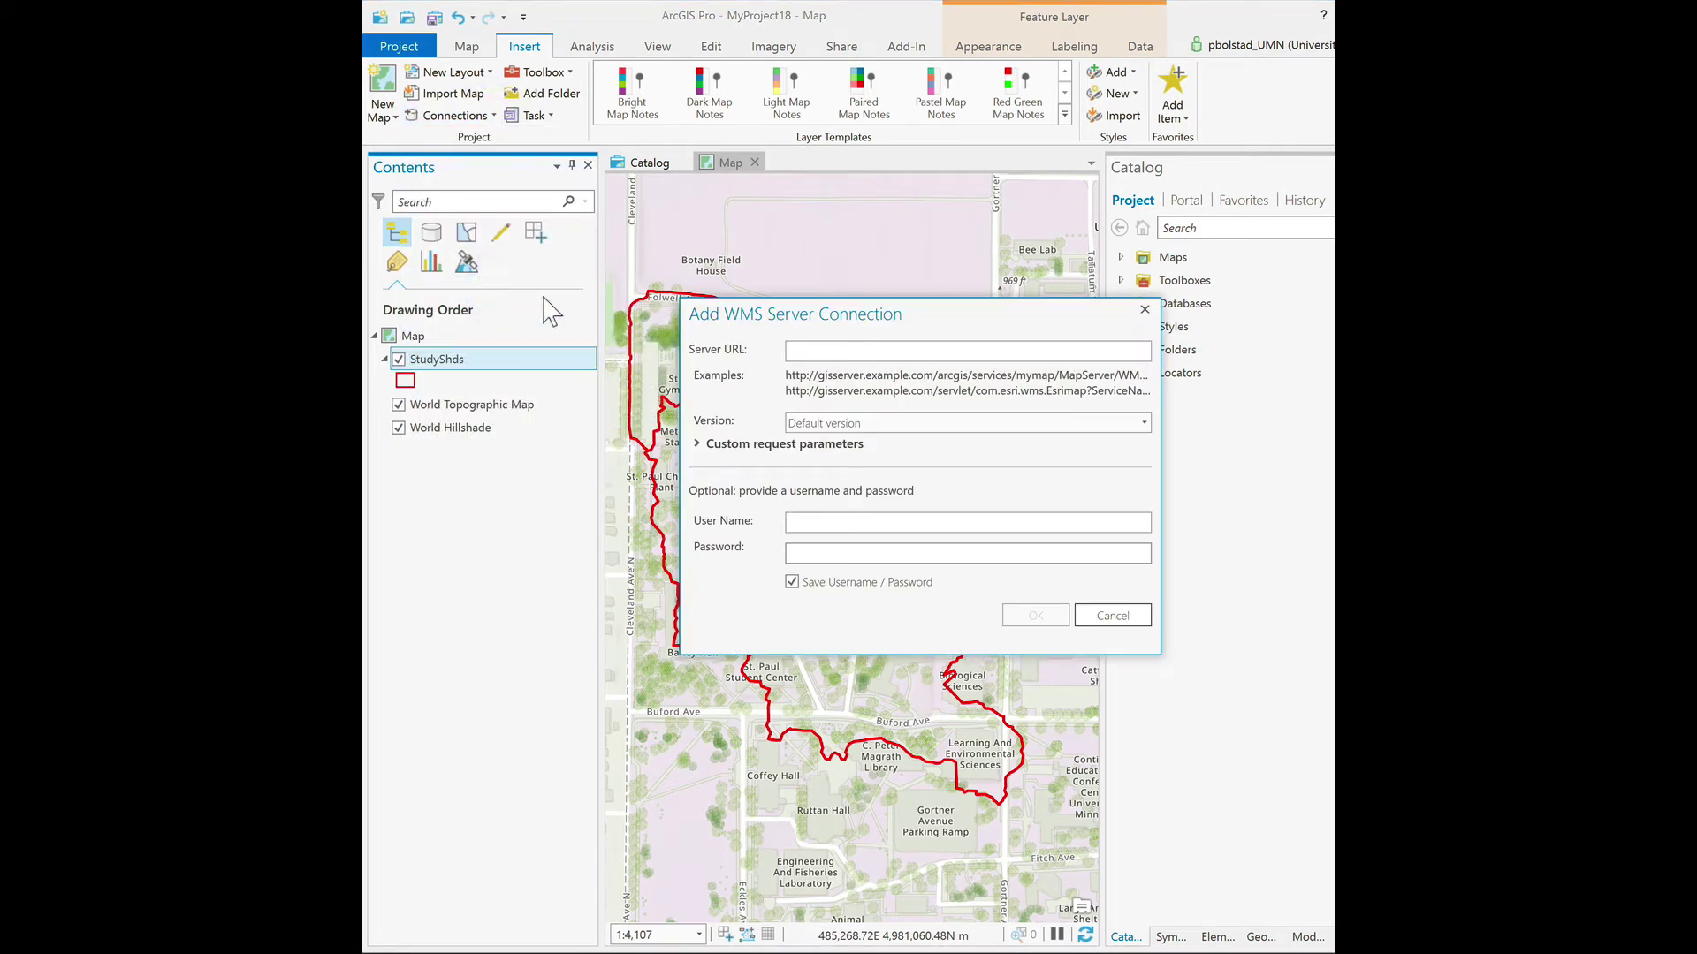
{"action": "right_click", "coordinate": [825, 353]}
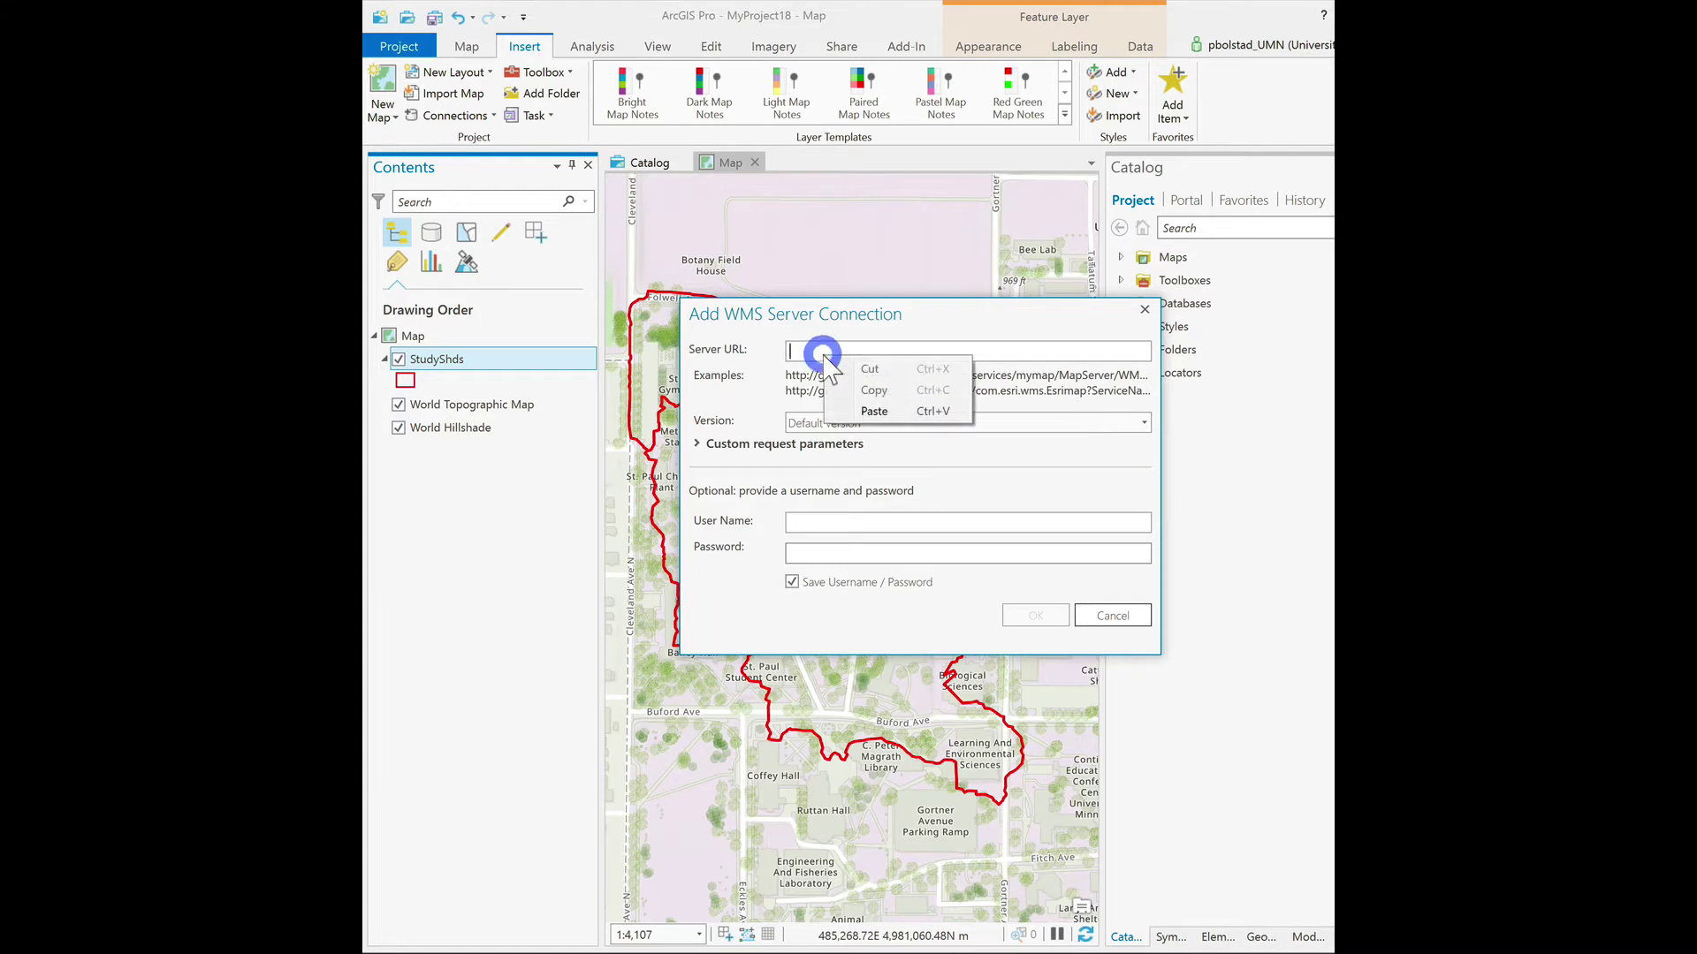
{"action": "left_click", "coordinate": [875, 411]}
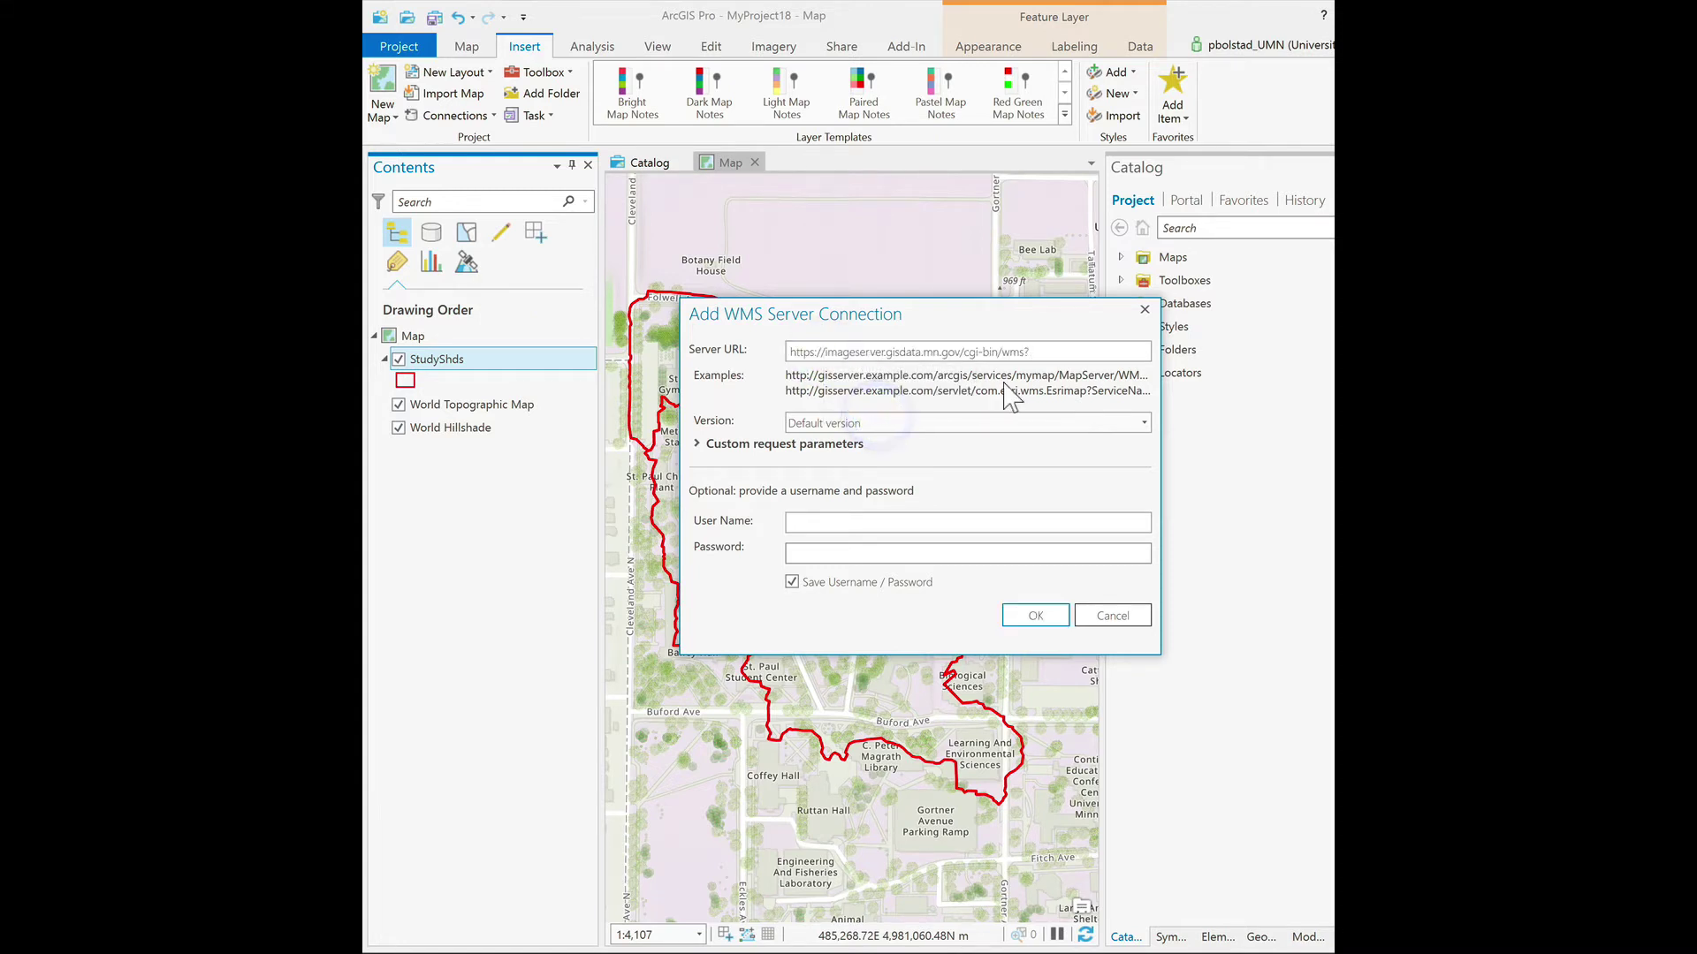
{"action": "left_click", "coordinate": [1038, 617]}
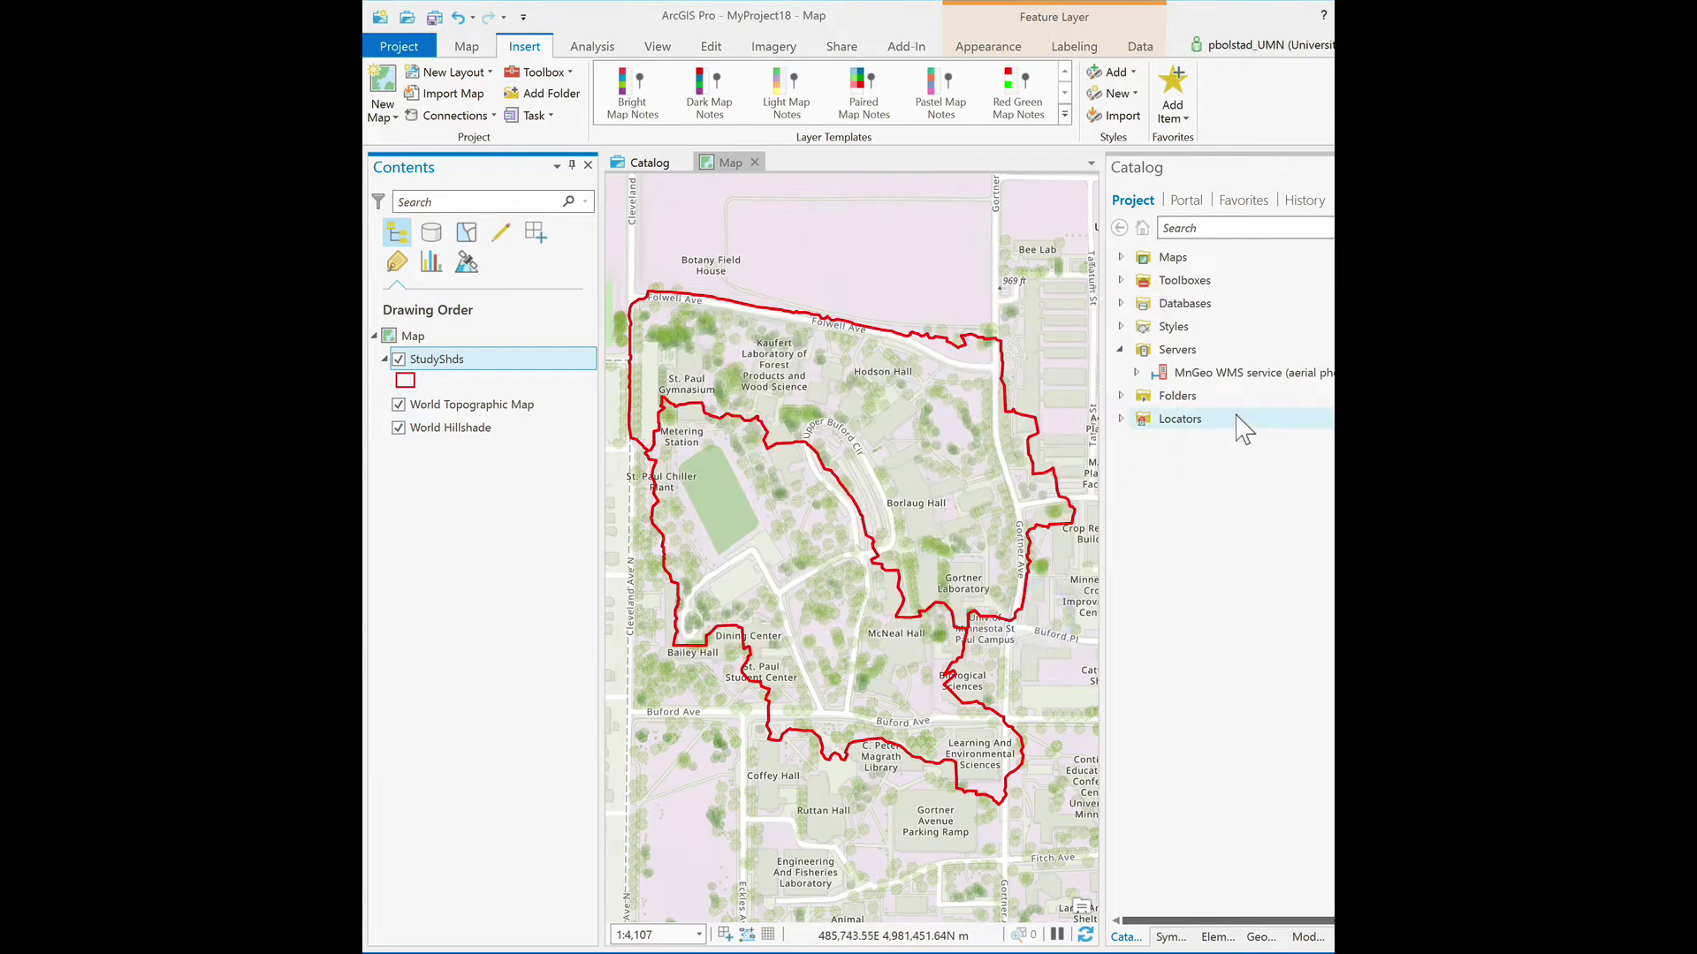
Add the 2016 color 7-county image from the MnGeo WMS service's Twin Cities metro group to the map.
{"action": "left_click", "coordinate": [1136, 372]}
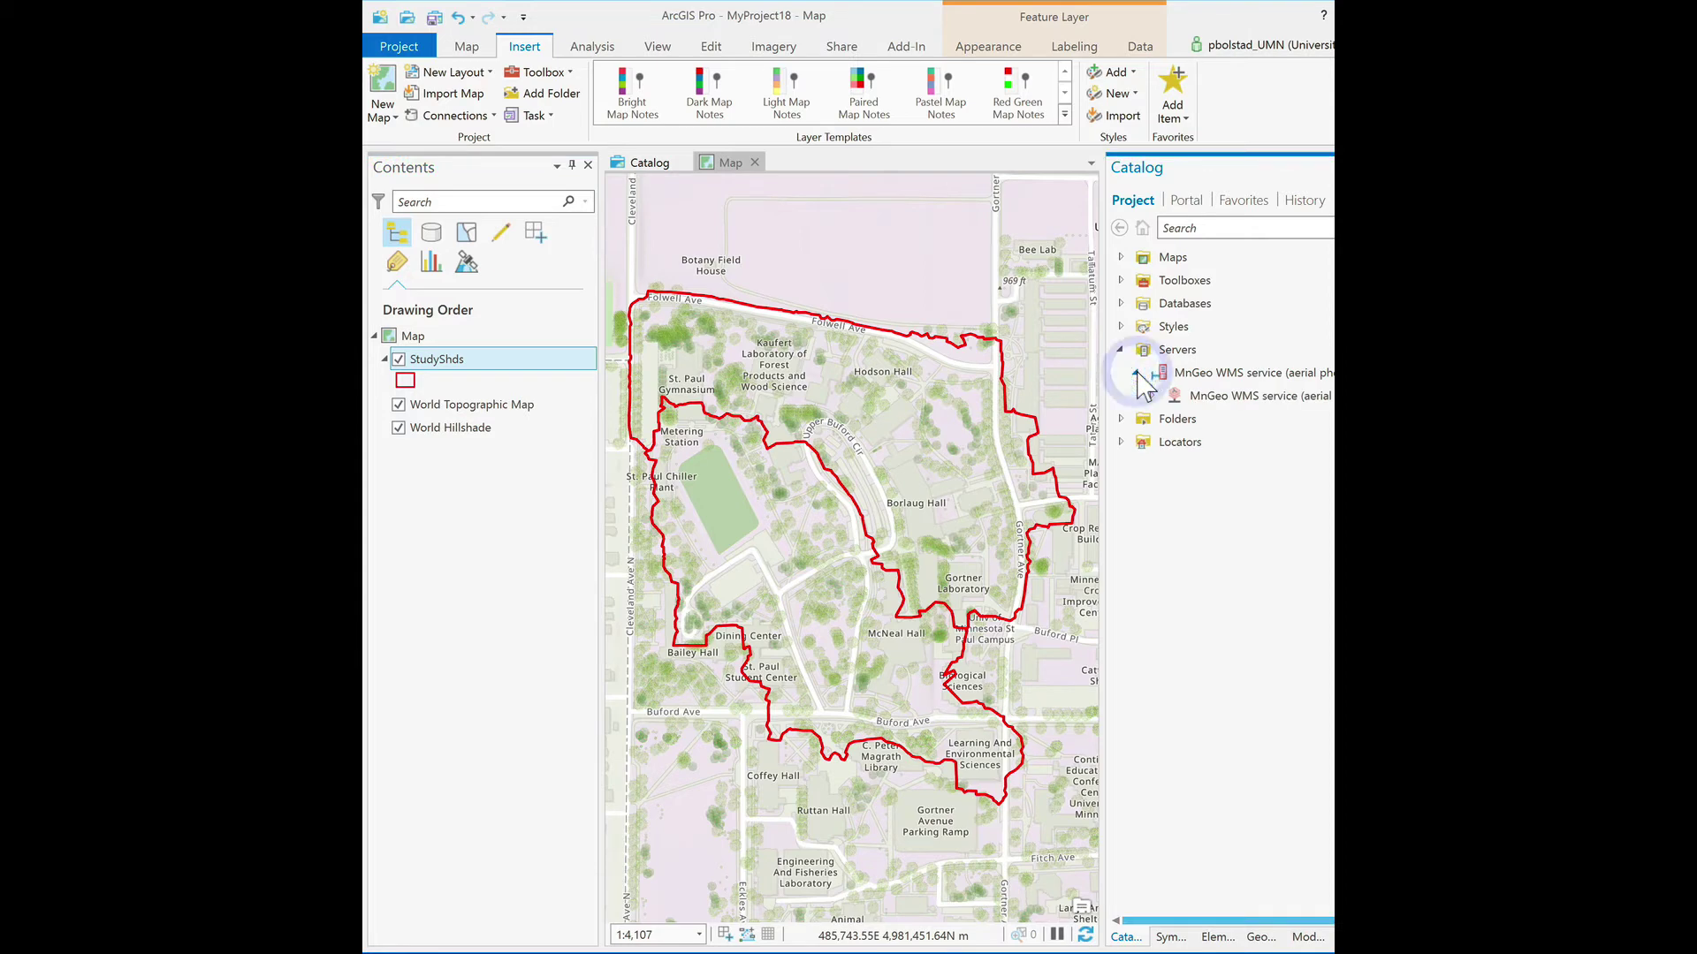
{"action": "left_click", "coordinate": [1150, 396]}
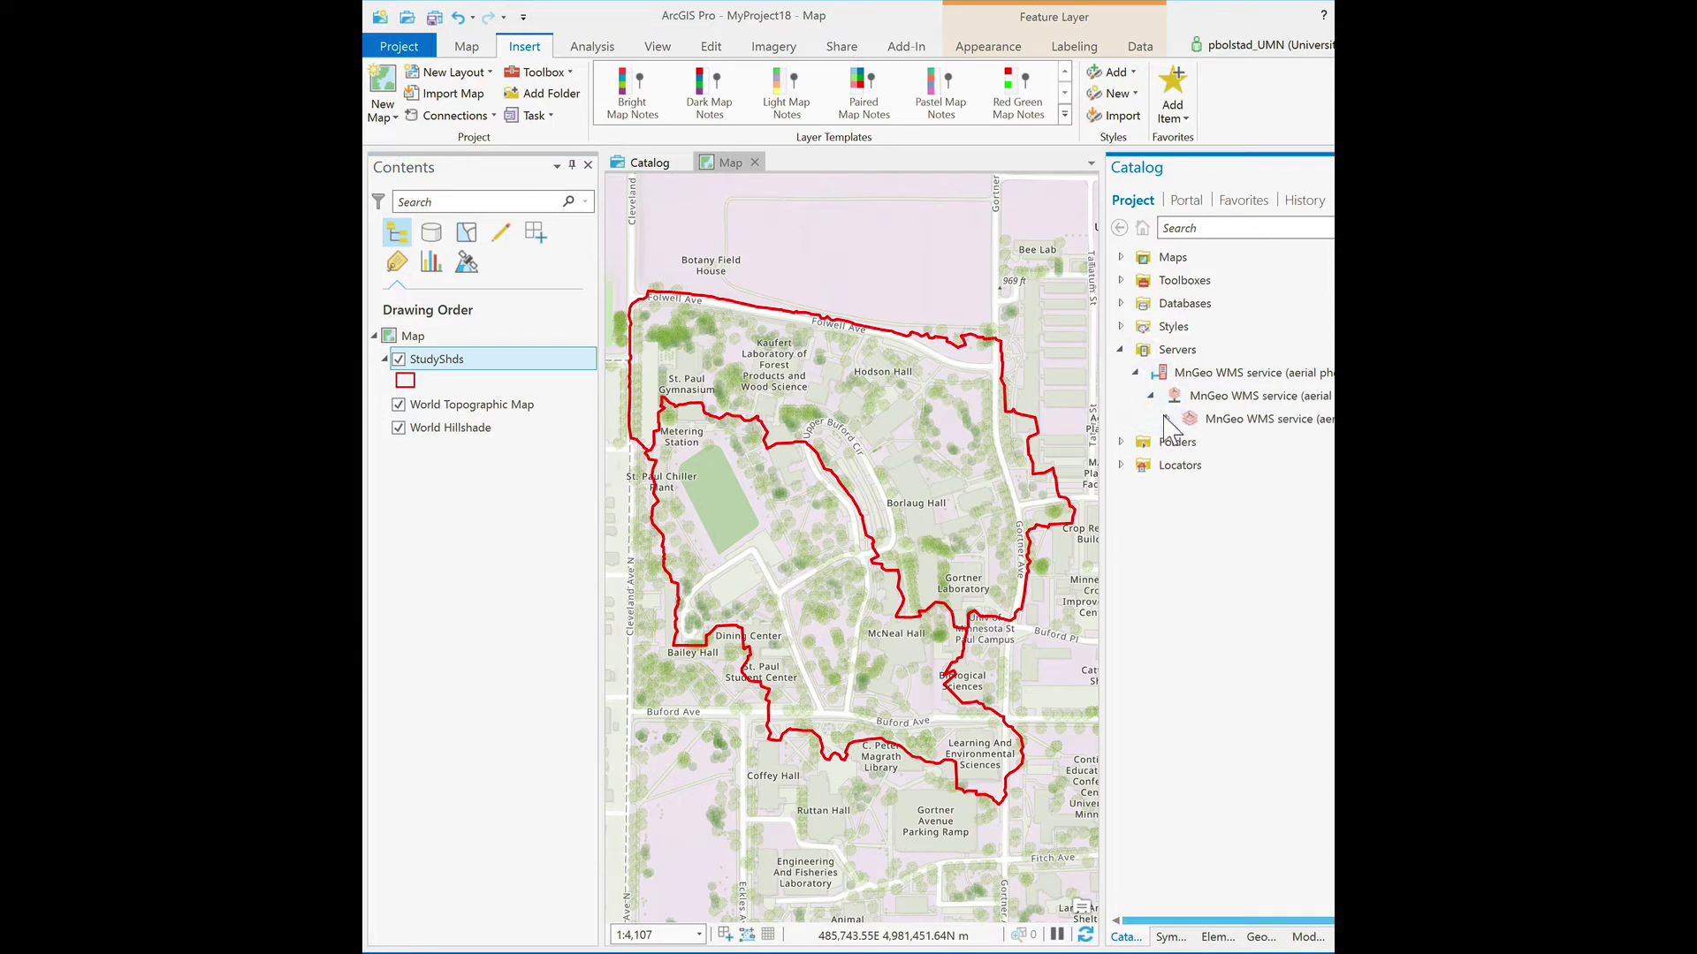
{"action": "left_click", "coordinate": [1167, 419]}
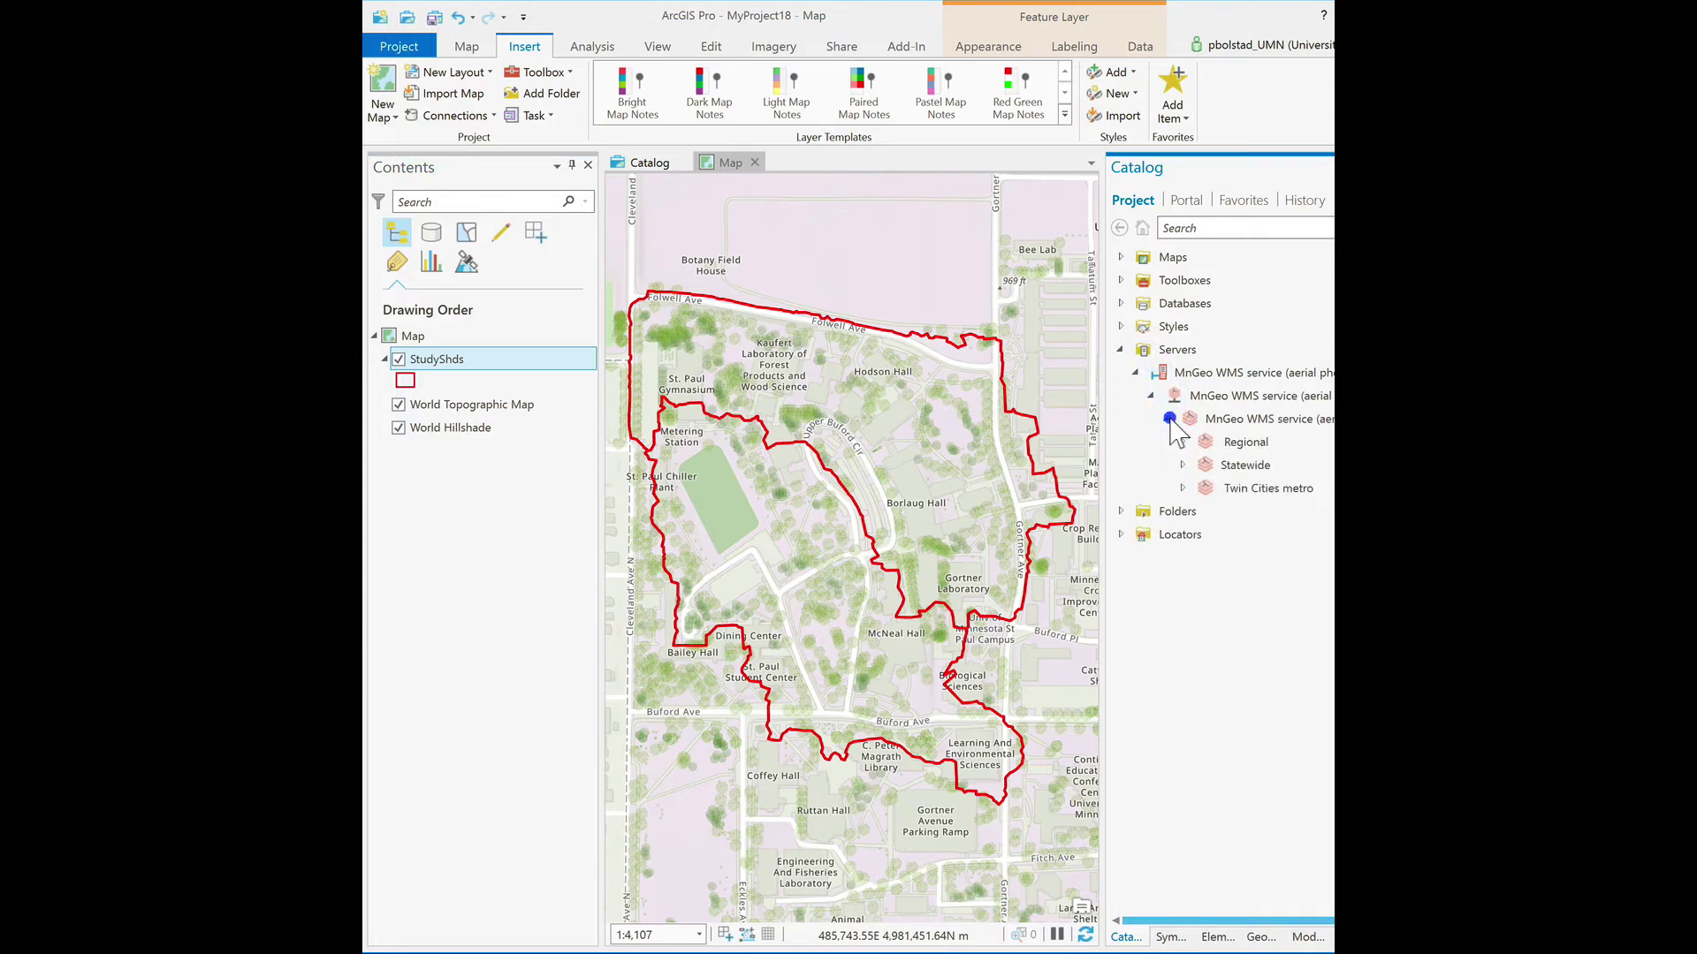
{"action": "left_click", "coordinate": [1182, 489]}
{"action": "scroll", "coordinate": [1193, 521], "scroll_direction": "down", "scroll_amount": 5}
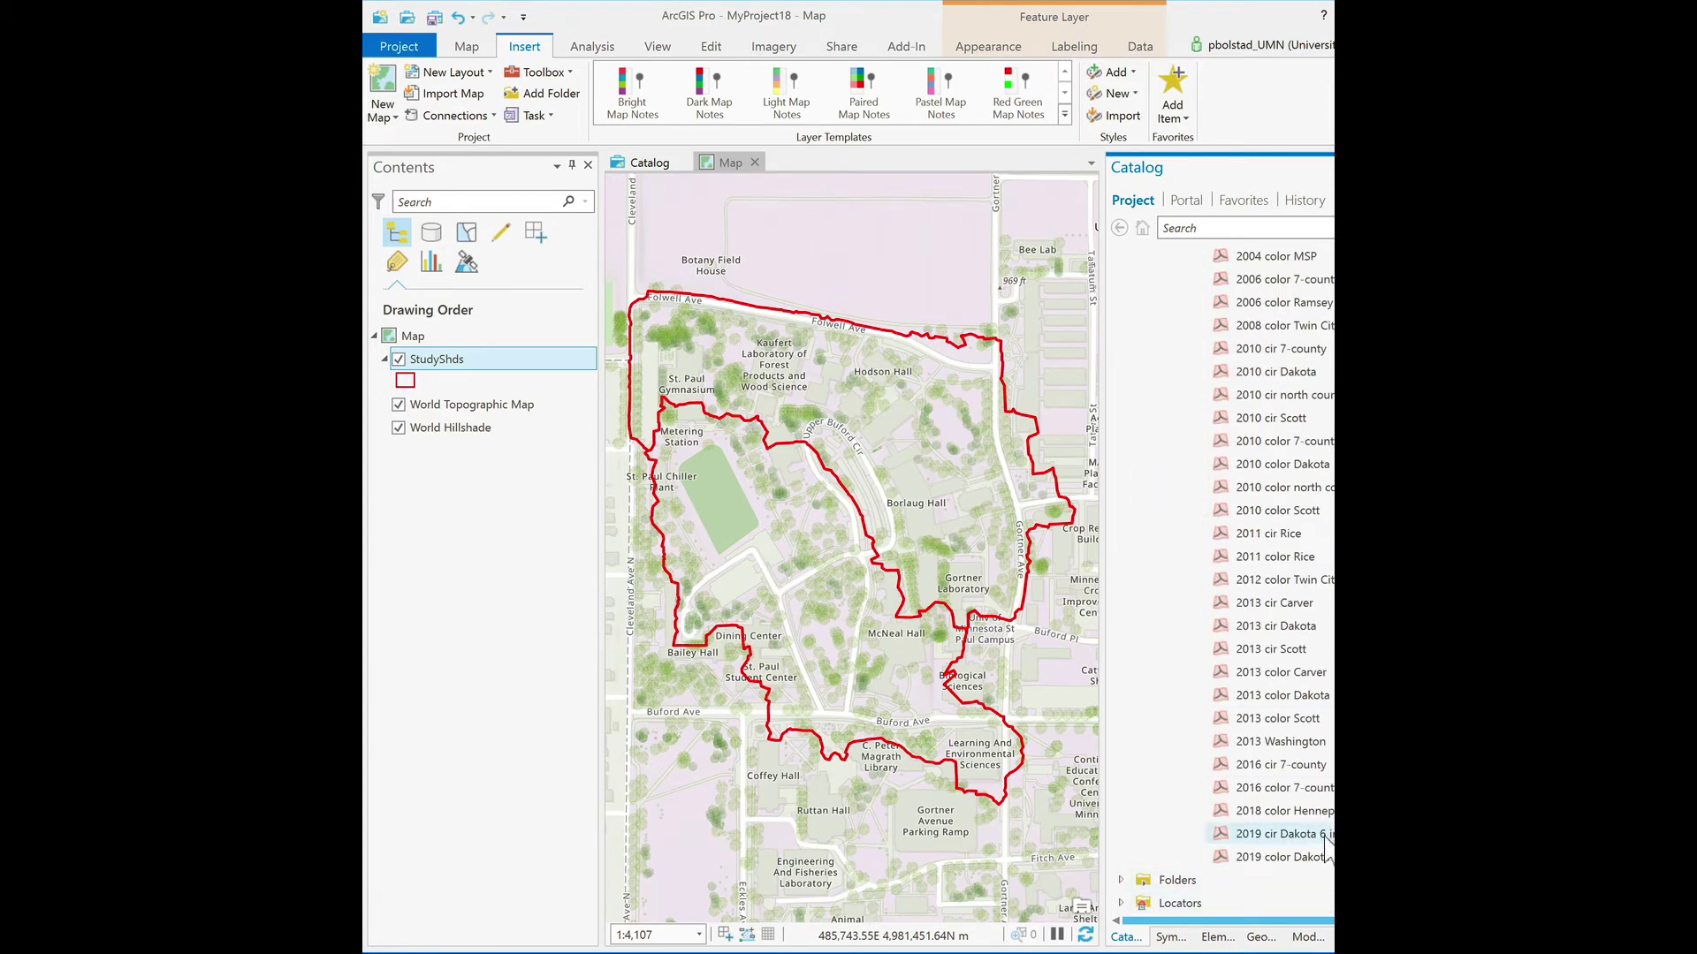
{"action": "left_click", "coordinate": [1223, 789]}
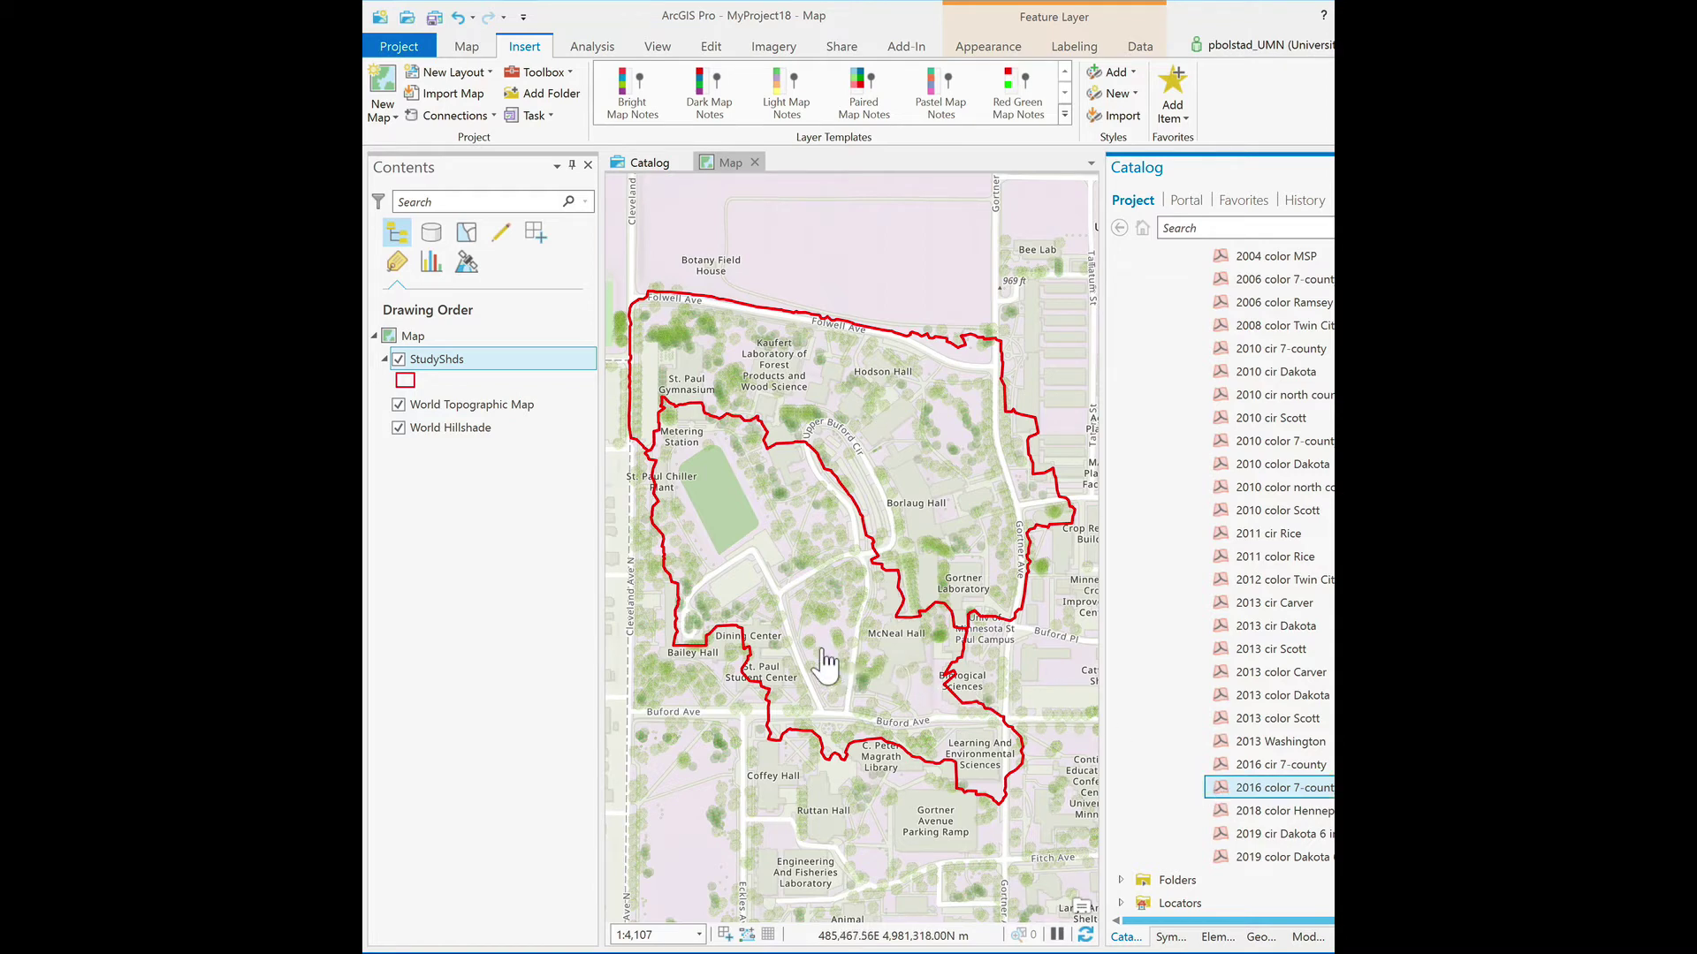
{"action": "scroll", "coordinate": [824, 663], "scroll_direction": "up", "scroll_amount": 1}
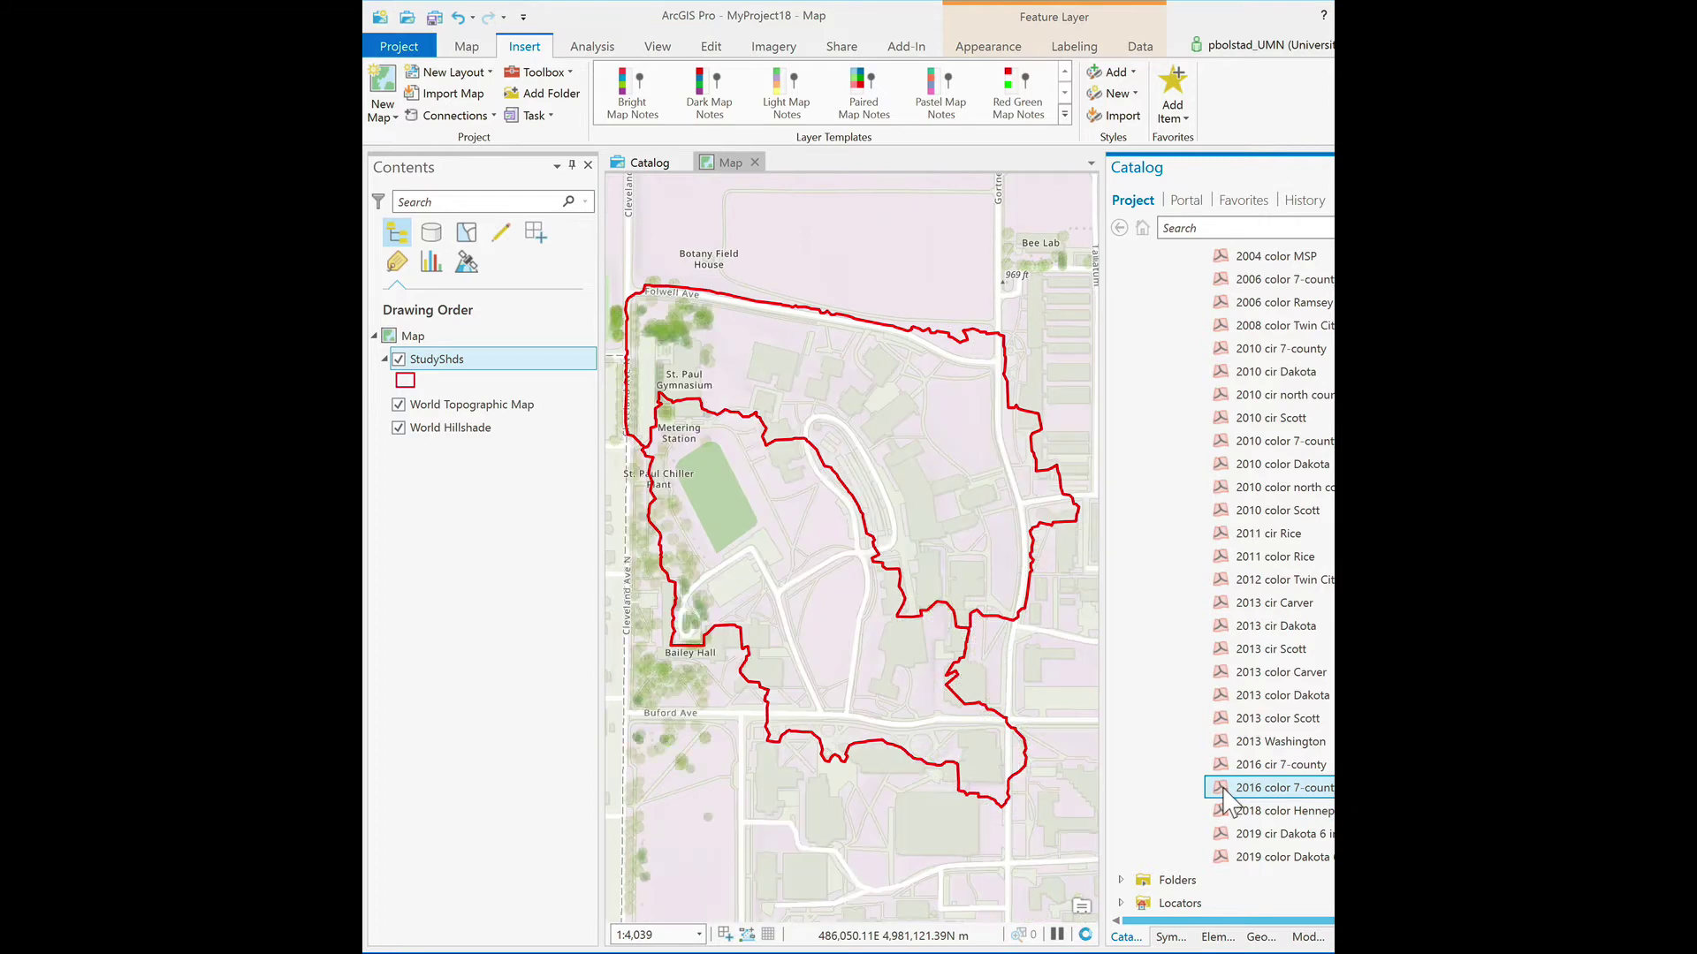
{"action": "mouse_move", "coordinate": [1228, 789]}
{"action": "left_mouse_down"}
{"action": "mouse_move", "coordinate": [1022, 765]}
{"action": "mouse_move", "coordinate": [829, 624]}
{"action": "left_mouse_up"}
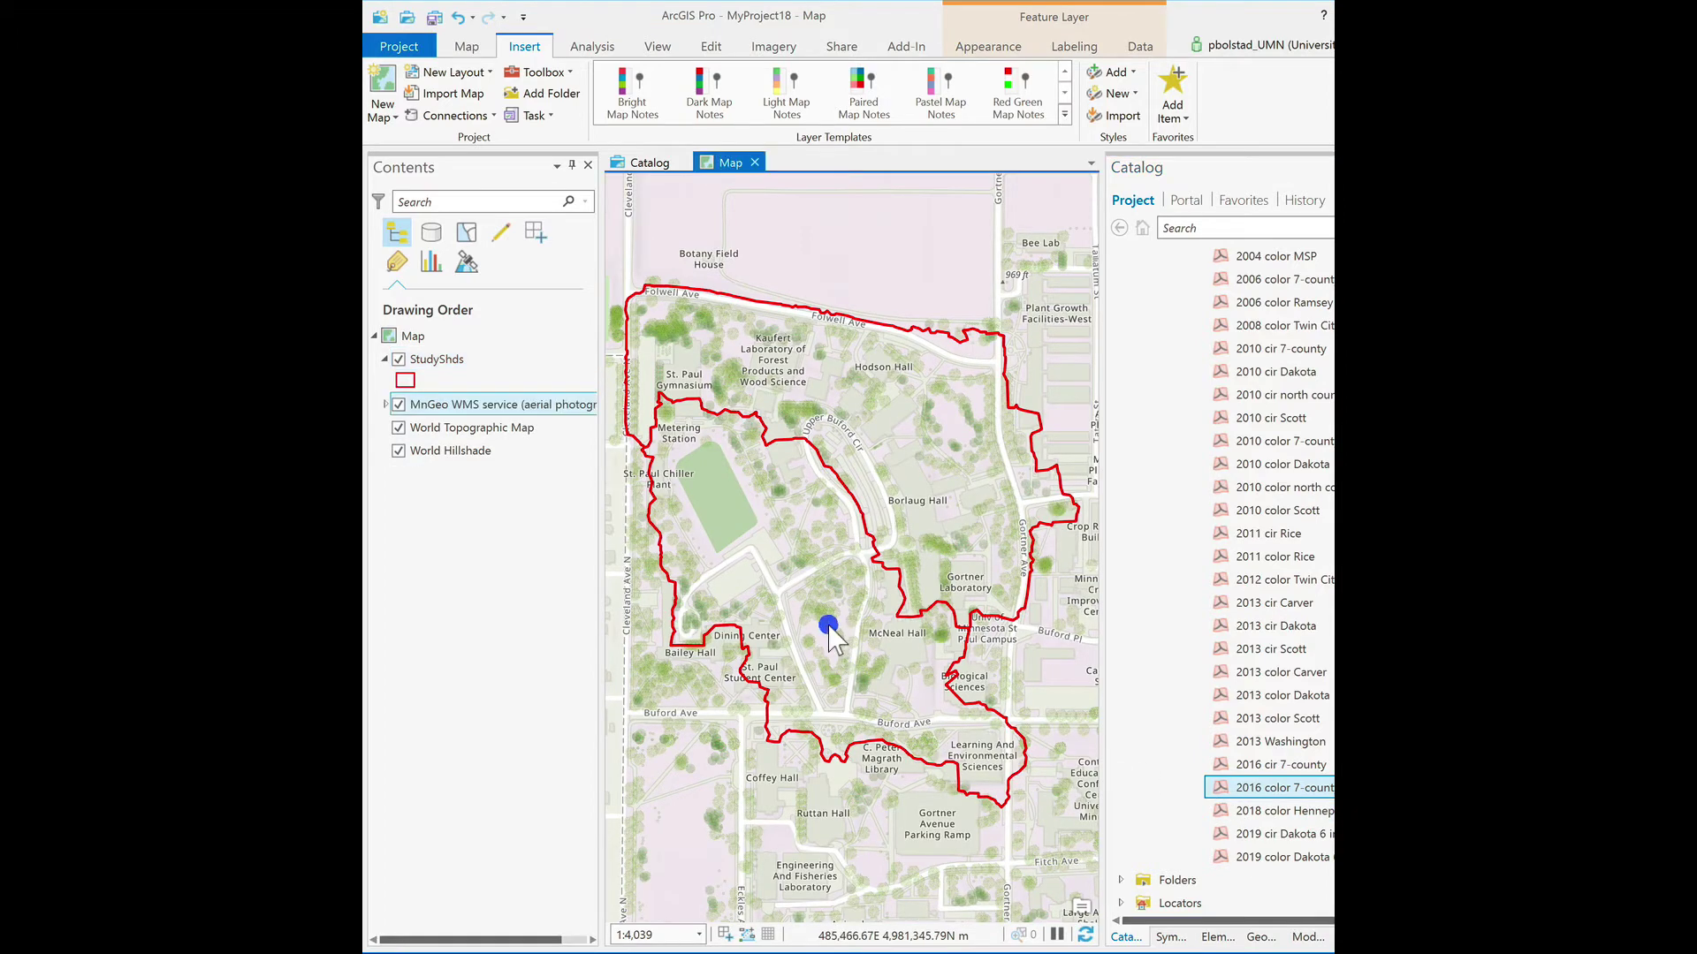
Expand the MnGeo WMS layer and examine the 2016 color image's detail around the campus buildings and curved parking lot.
{"action": "left_click", "coordinate": [386, 403]}
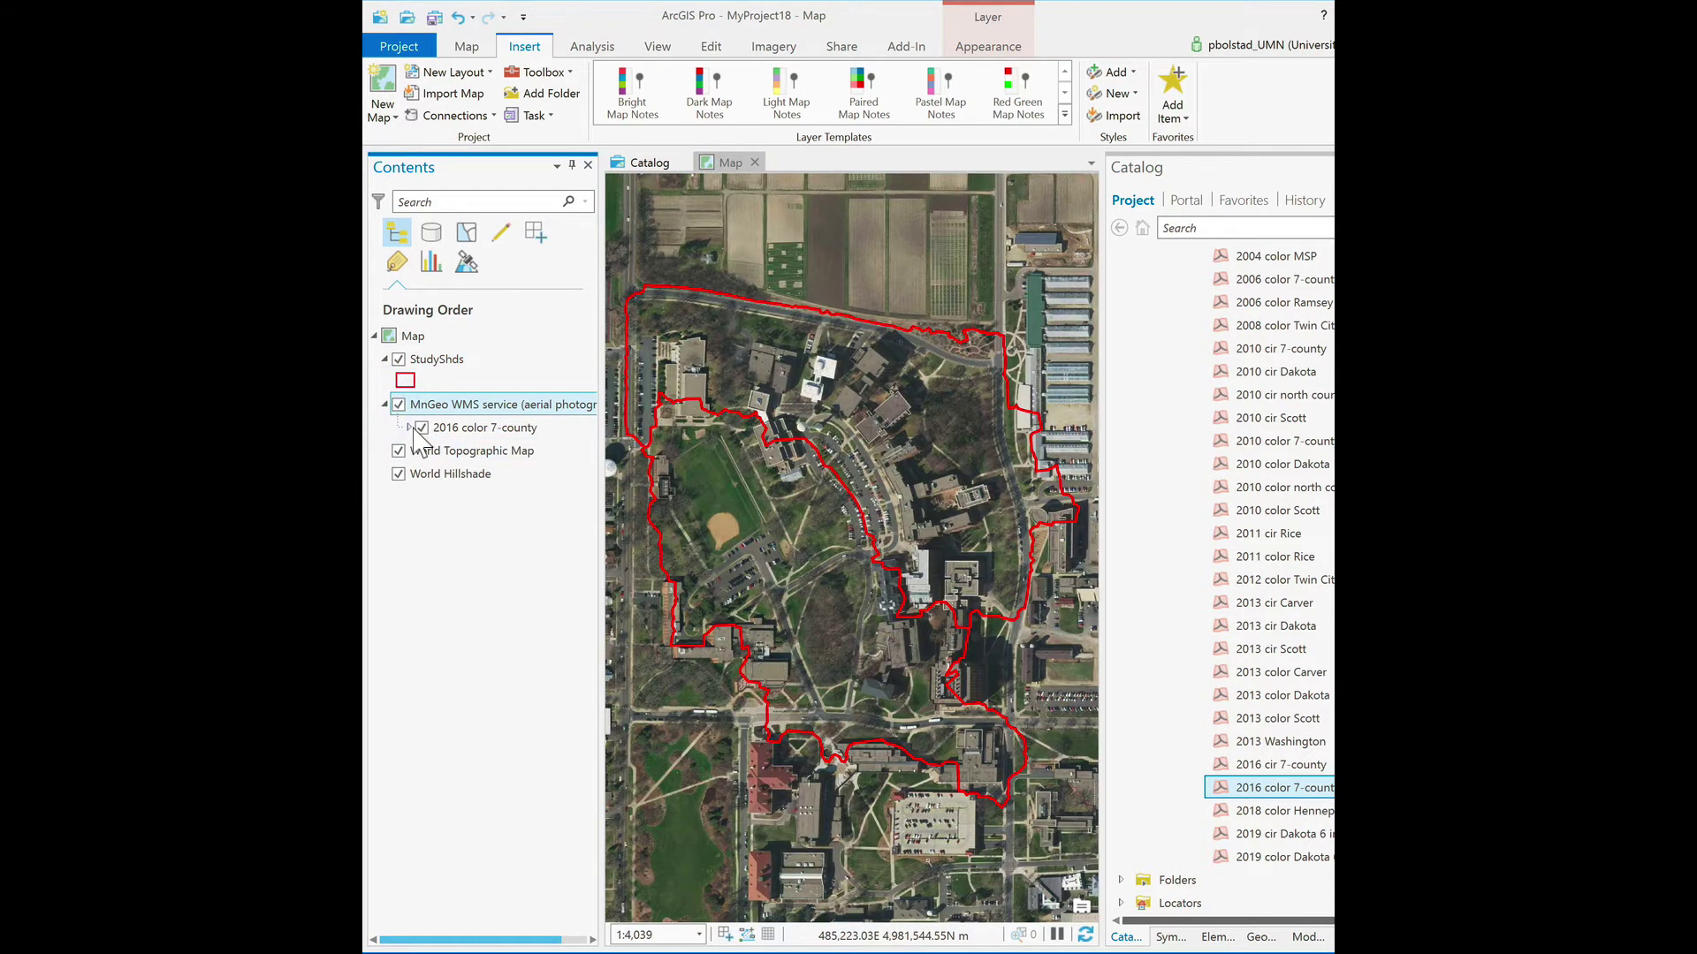
{"action": "left_click", "coordinate": [409, 427]}
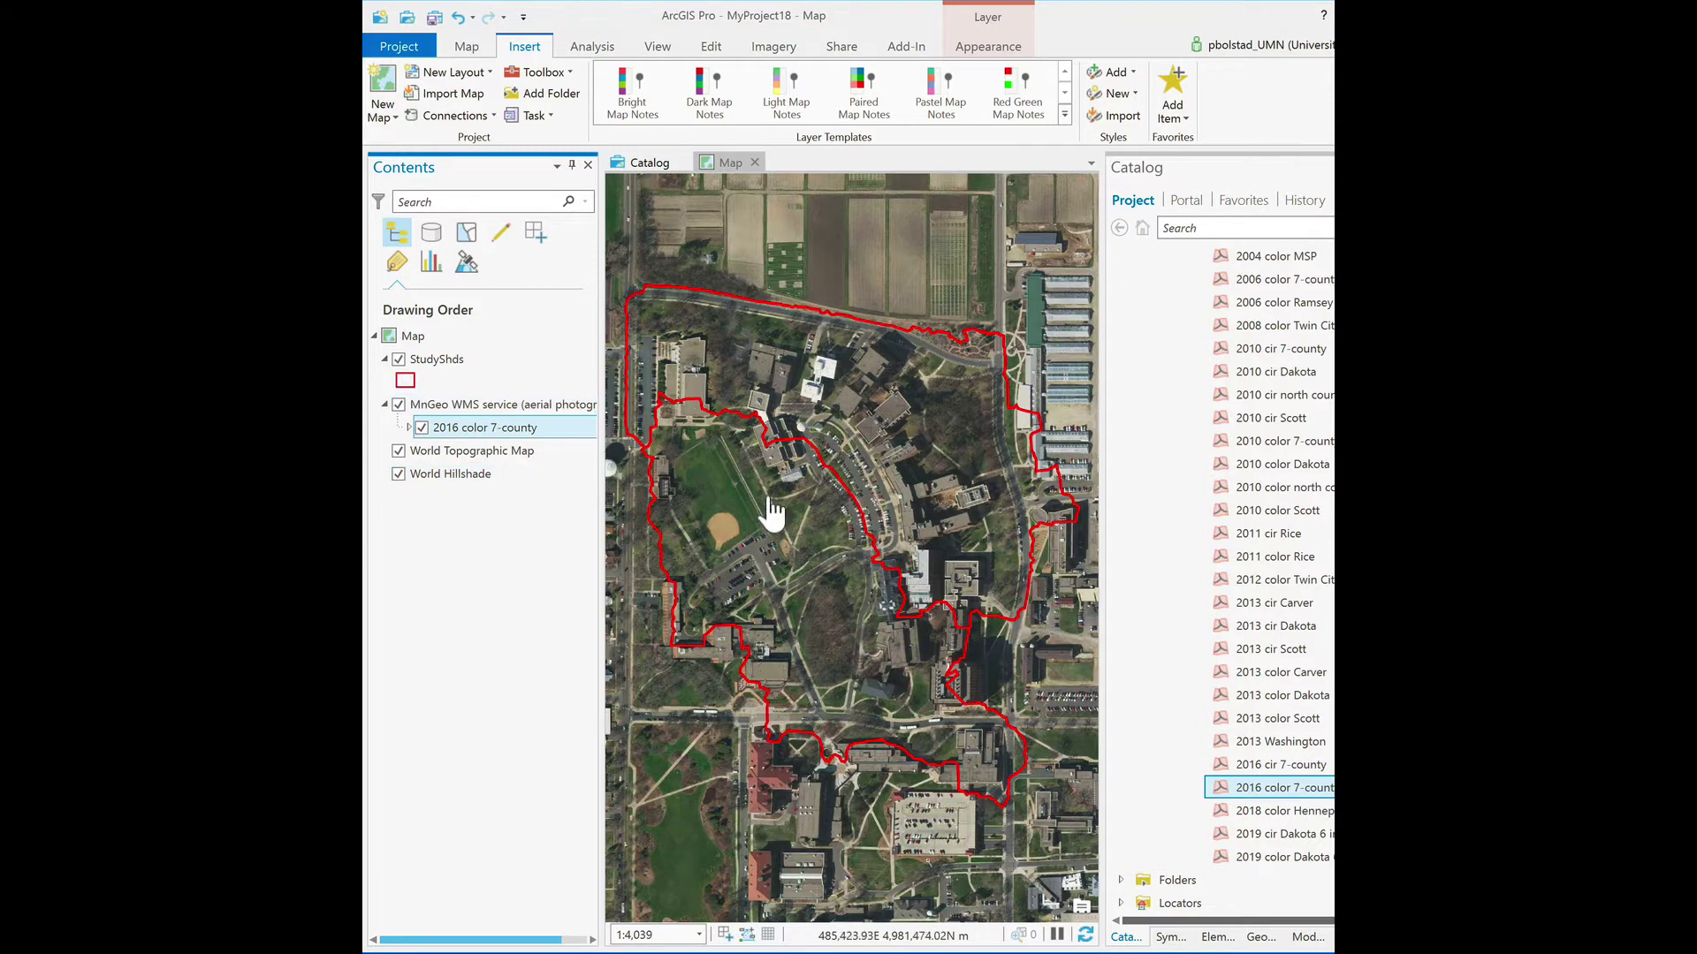
{"action": "scroll", "coordinate": [849, 429], "scroll_direction": "up", "scroll_amount": 1}
{"action": "scroll", "coordinate": [848, 429], "scroll_direction": "up", "scroll_amount": 5}
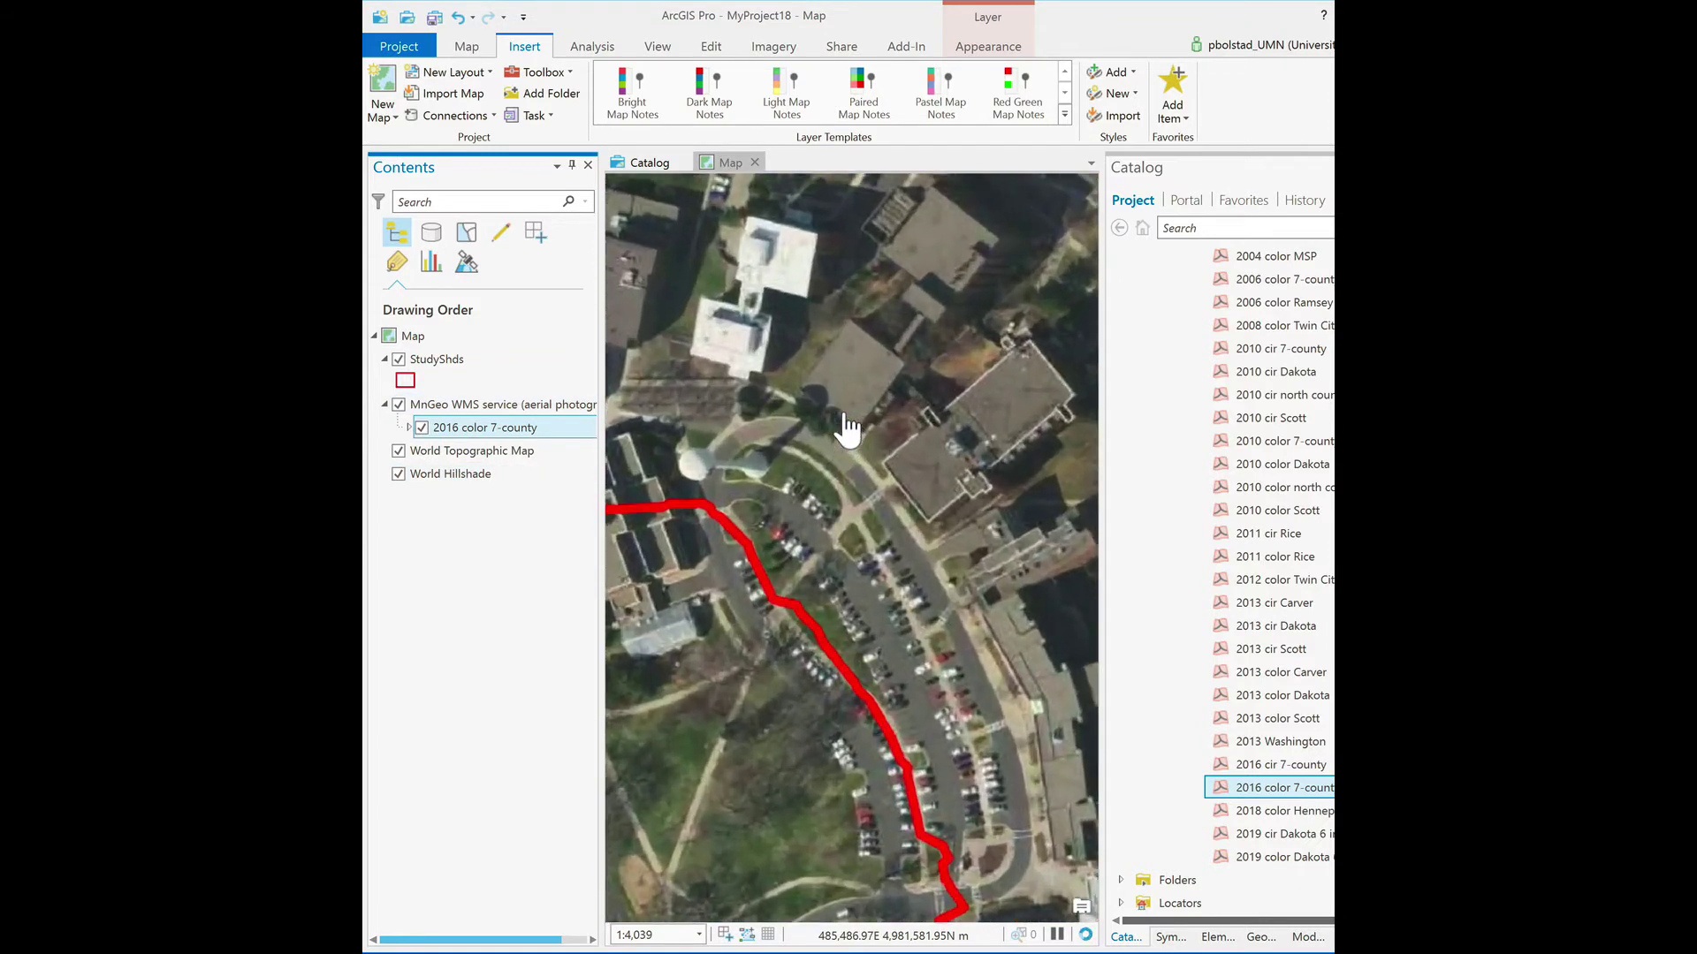
{"action": "scroll", "coordinate": [847, 430], "scroll_direction": "up", "scroll_amount": 4}
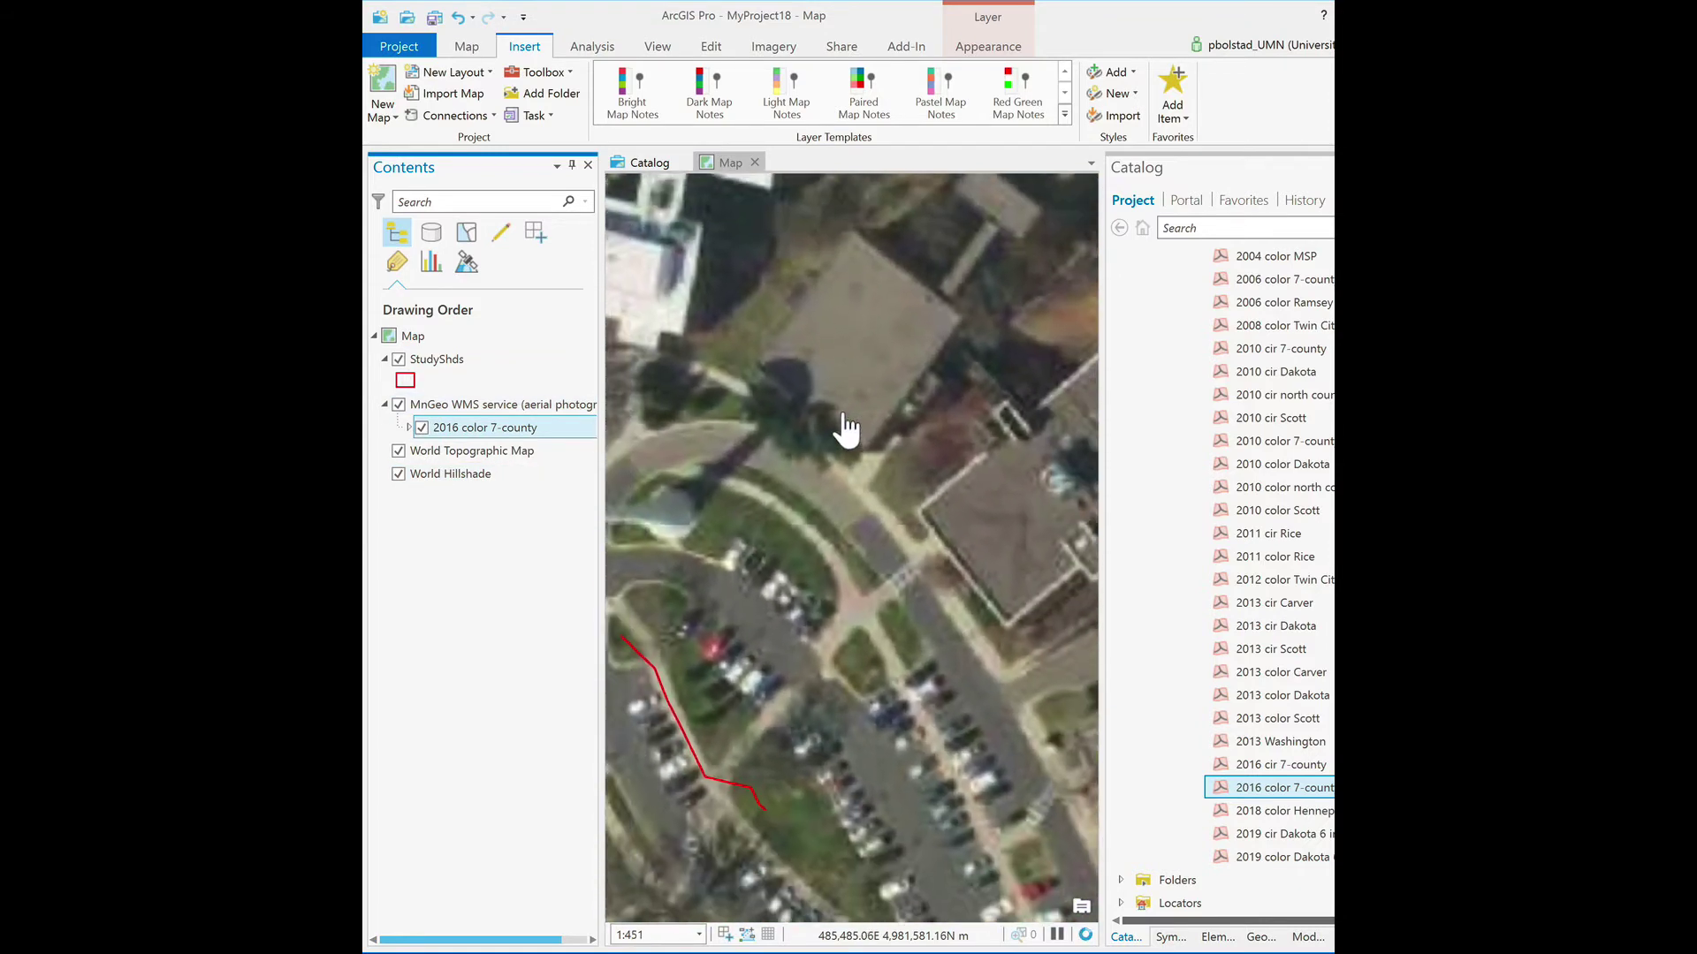
{"action": "scroll", "coordinate": [846, 430], "scroll_direction": "down", "scroll_amount": 3}
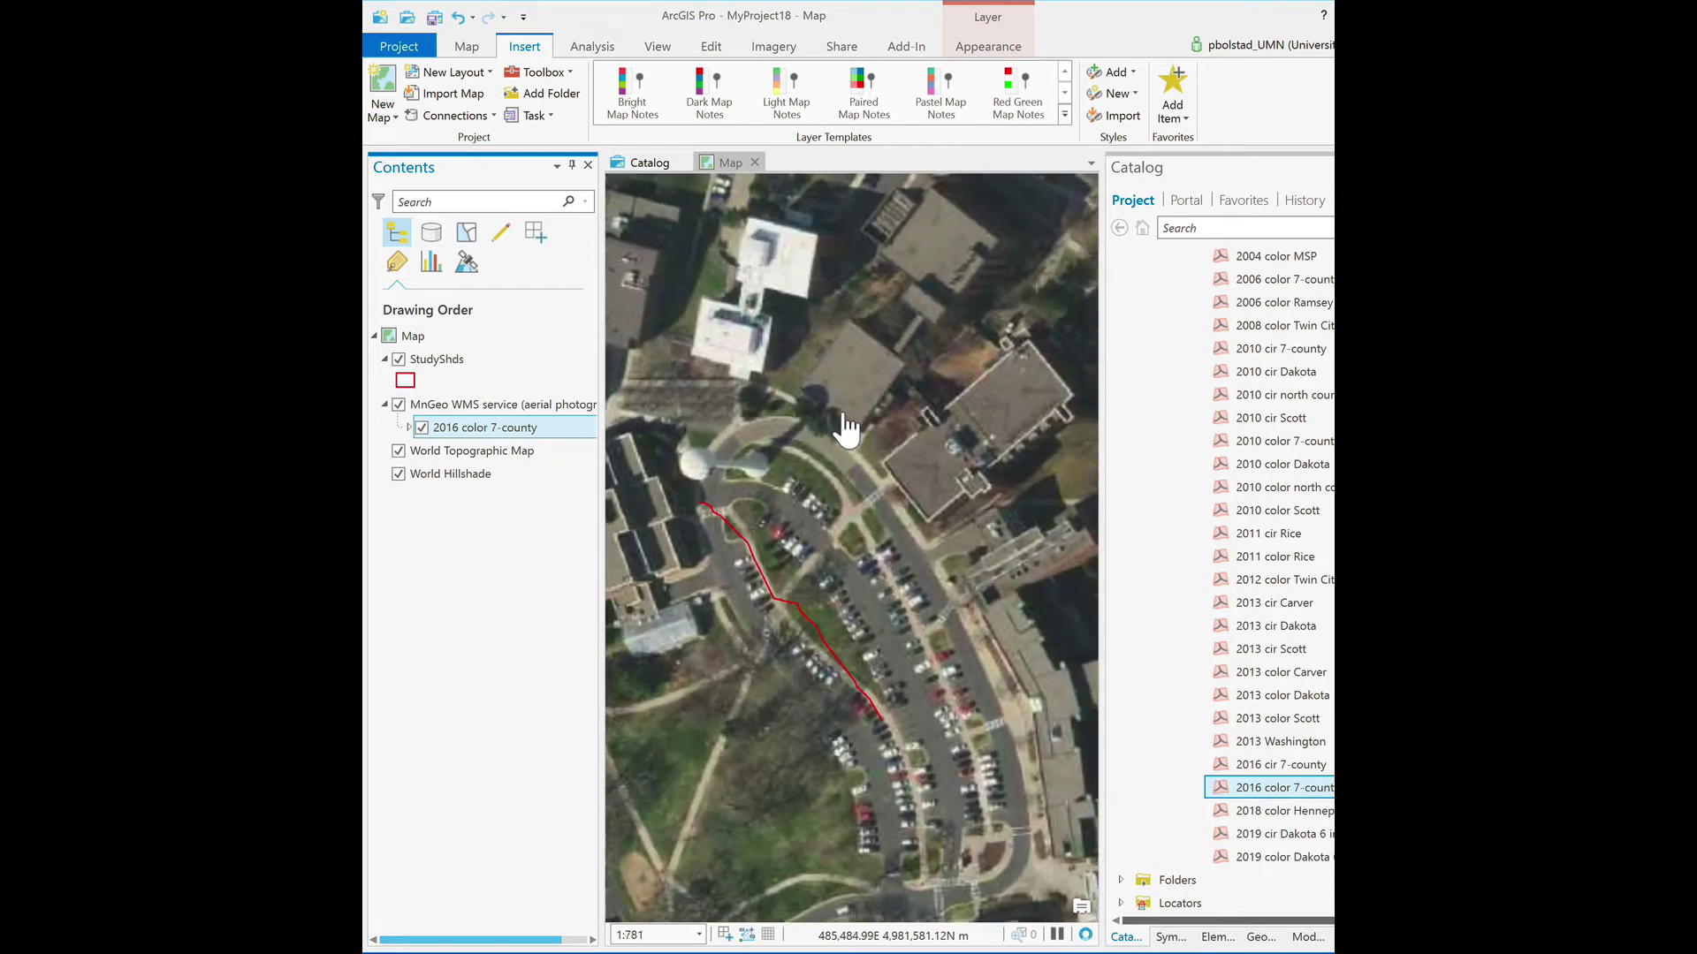
{"action": "scroll", "coordinate": [846, 430], "scroll_direction": "down", "scroll_amount": 1}
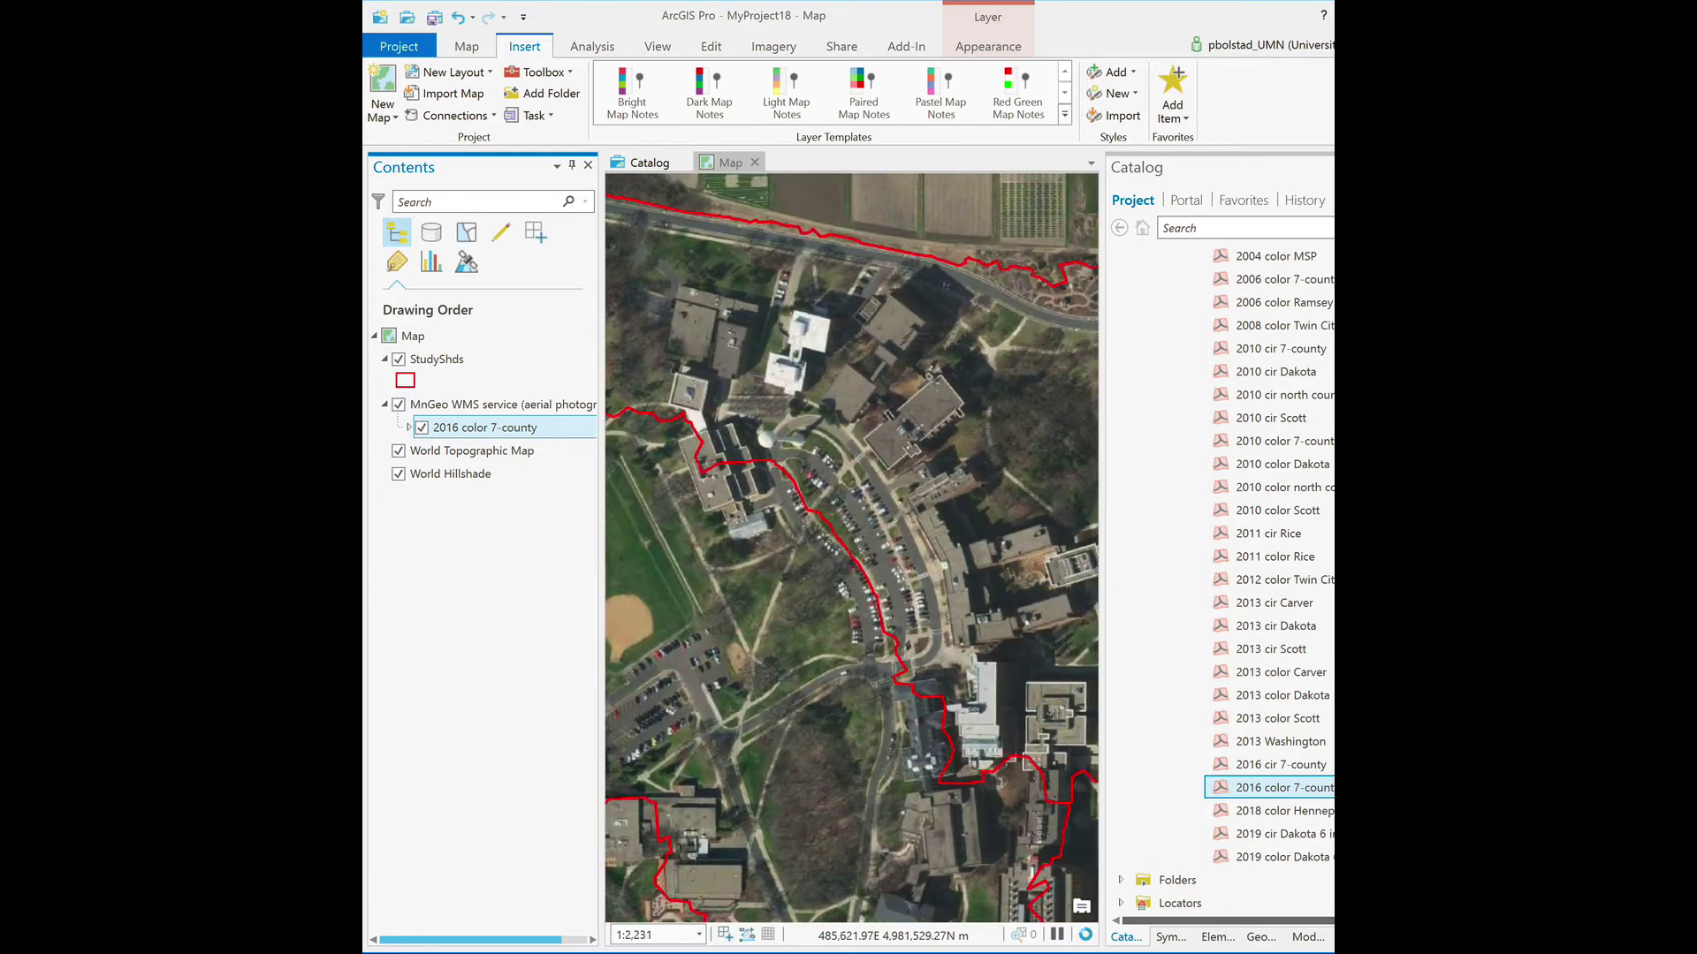
Add the 2017 cir FSA image from the MnGeo WMS service's Statewide group to the map.
{"action": "scroll", "coordinate": [1286, 382], "scroll_direction": "up", "scroll_amount": 5}
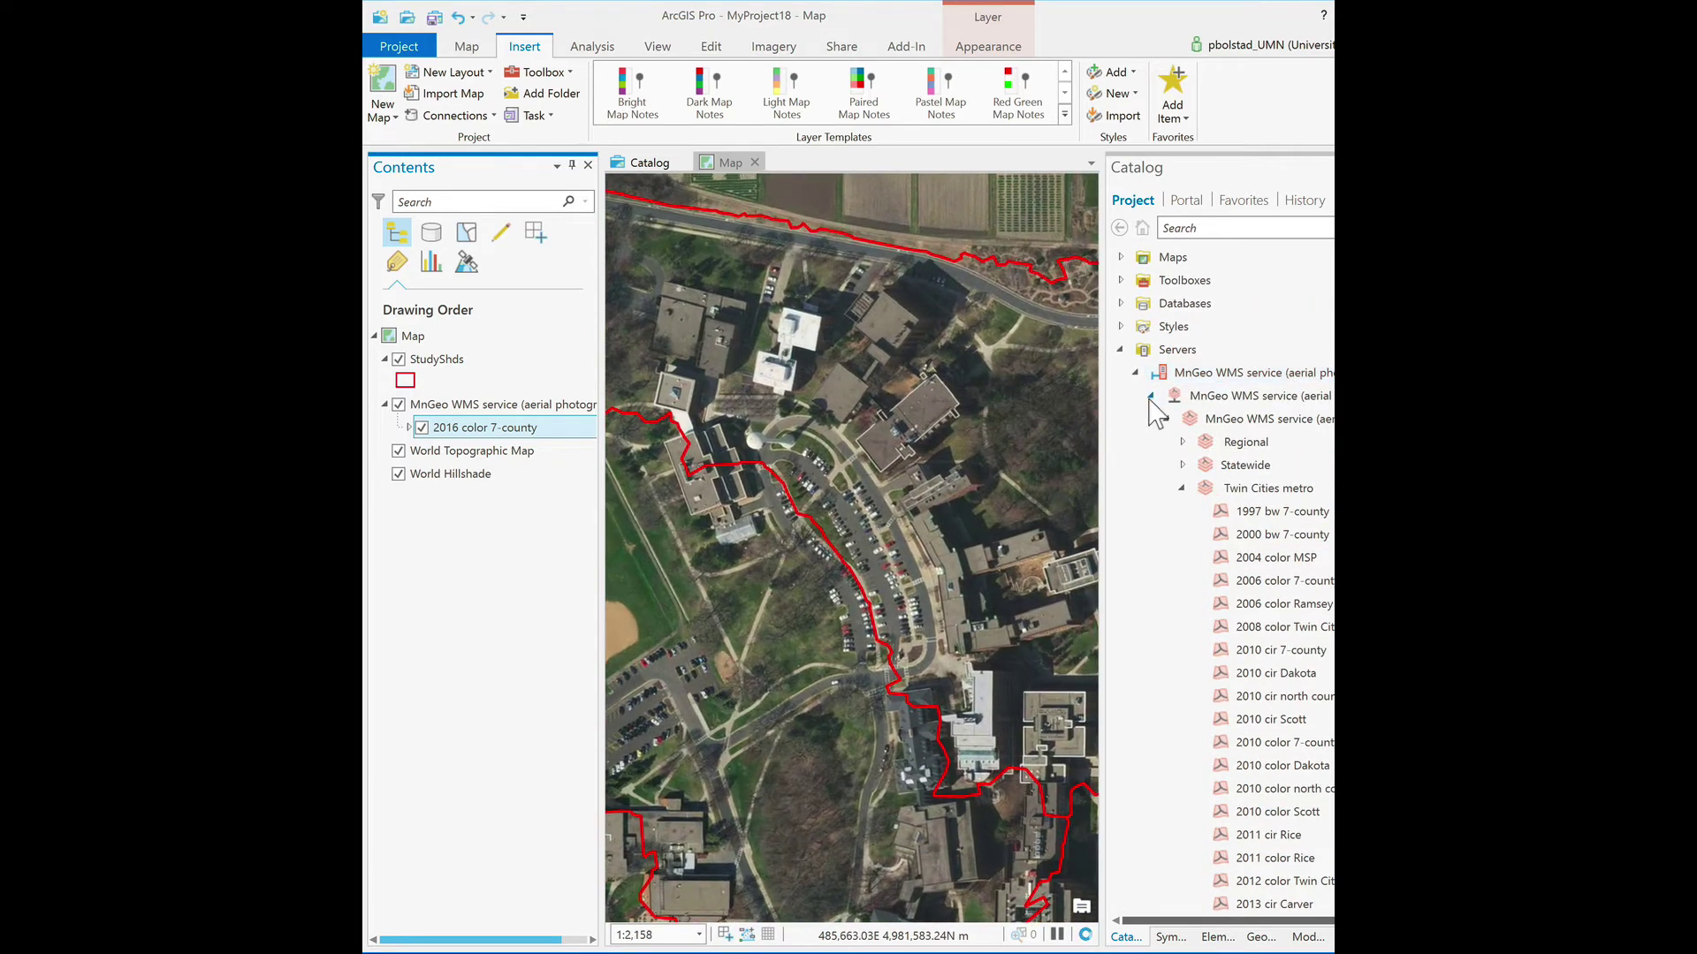
{"action": "left_click", "coordinate": [1183, 464]}
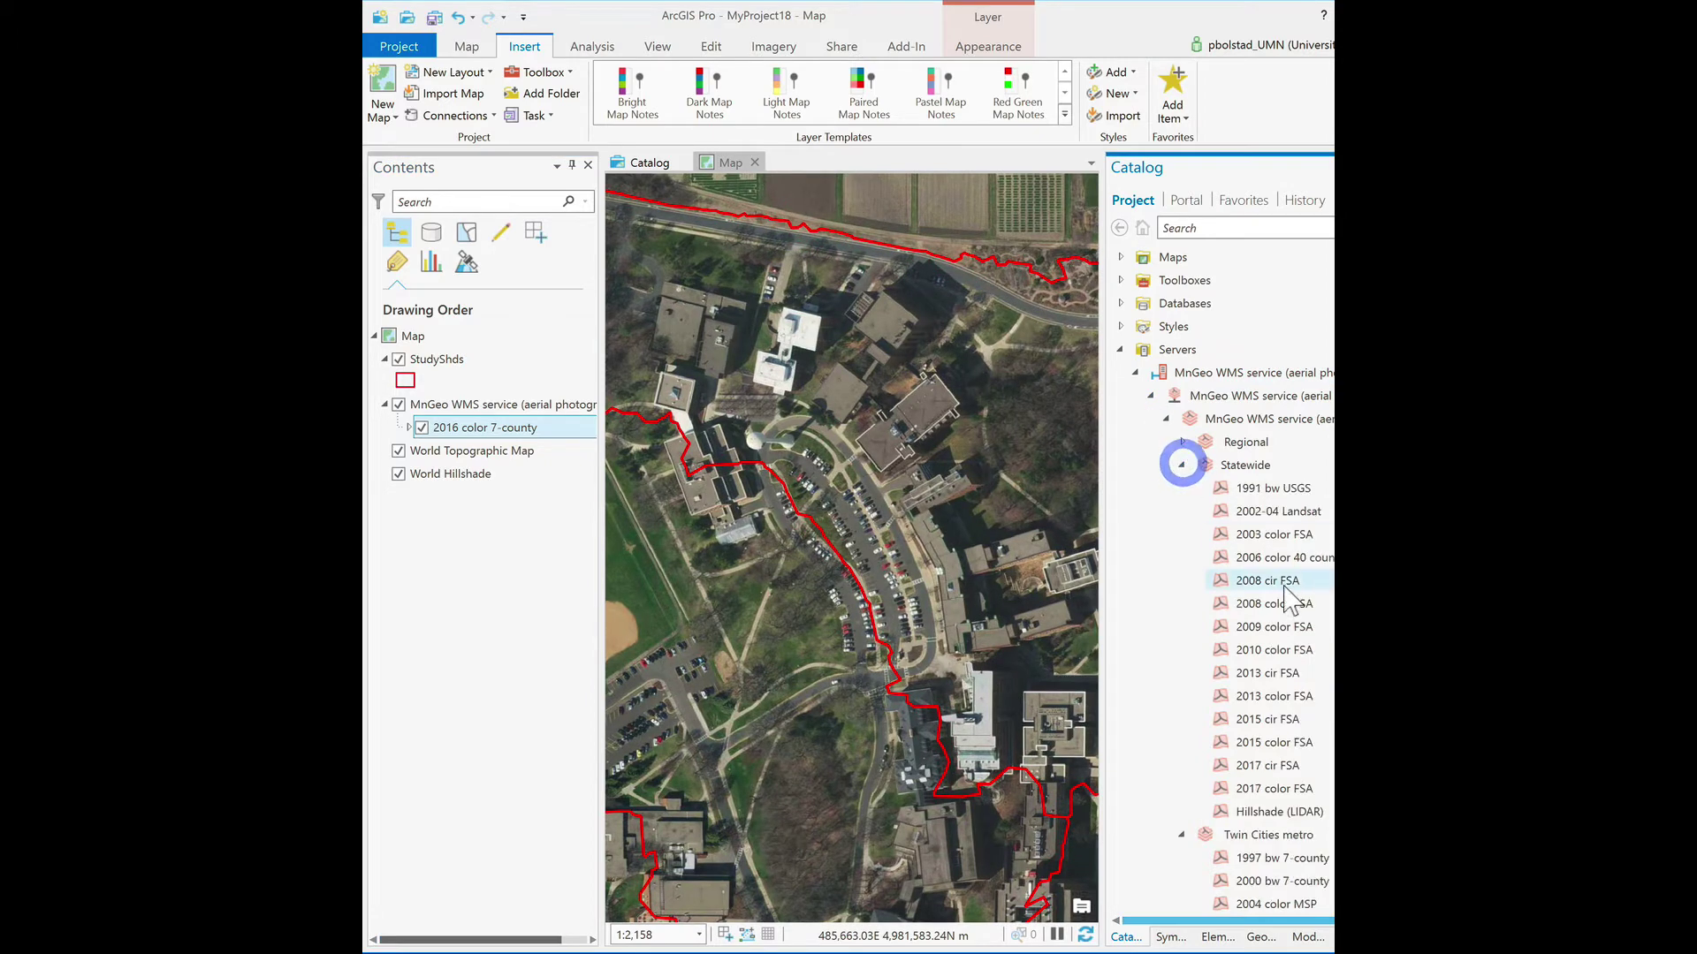
{"action": "scroll", "coordinate": [1283, 597], "scroll_direction": "down", "scroll_amount": 10}
{"action": "scroll", "coordinate": [1283, 597], "scroll_direction": "up", "scroll_amount": 8}
{"action": "scroll", "coordinate": [1283, 596], "scroll_direction": "down", "scroll_amount": 6}
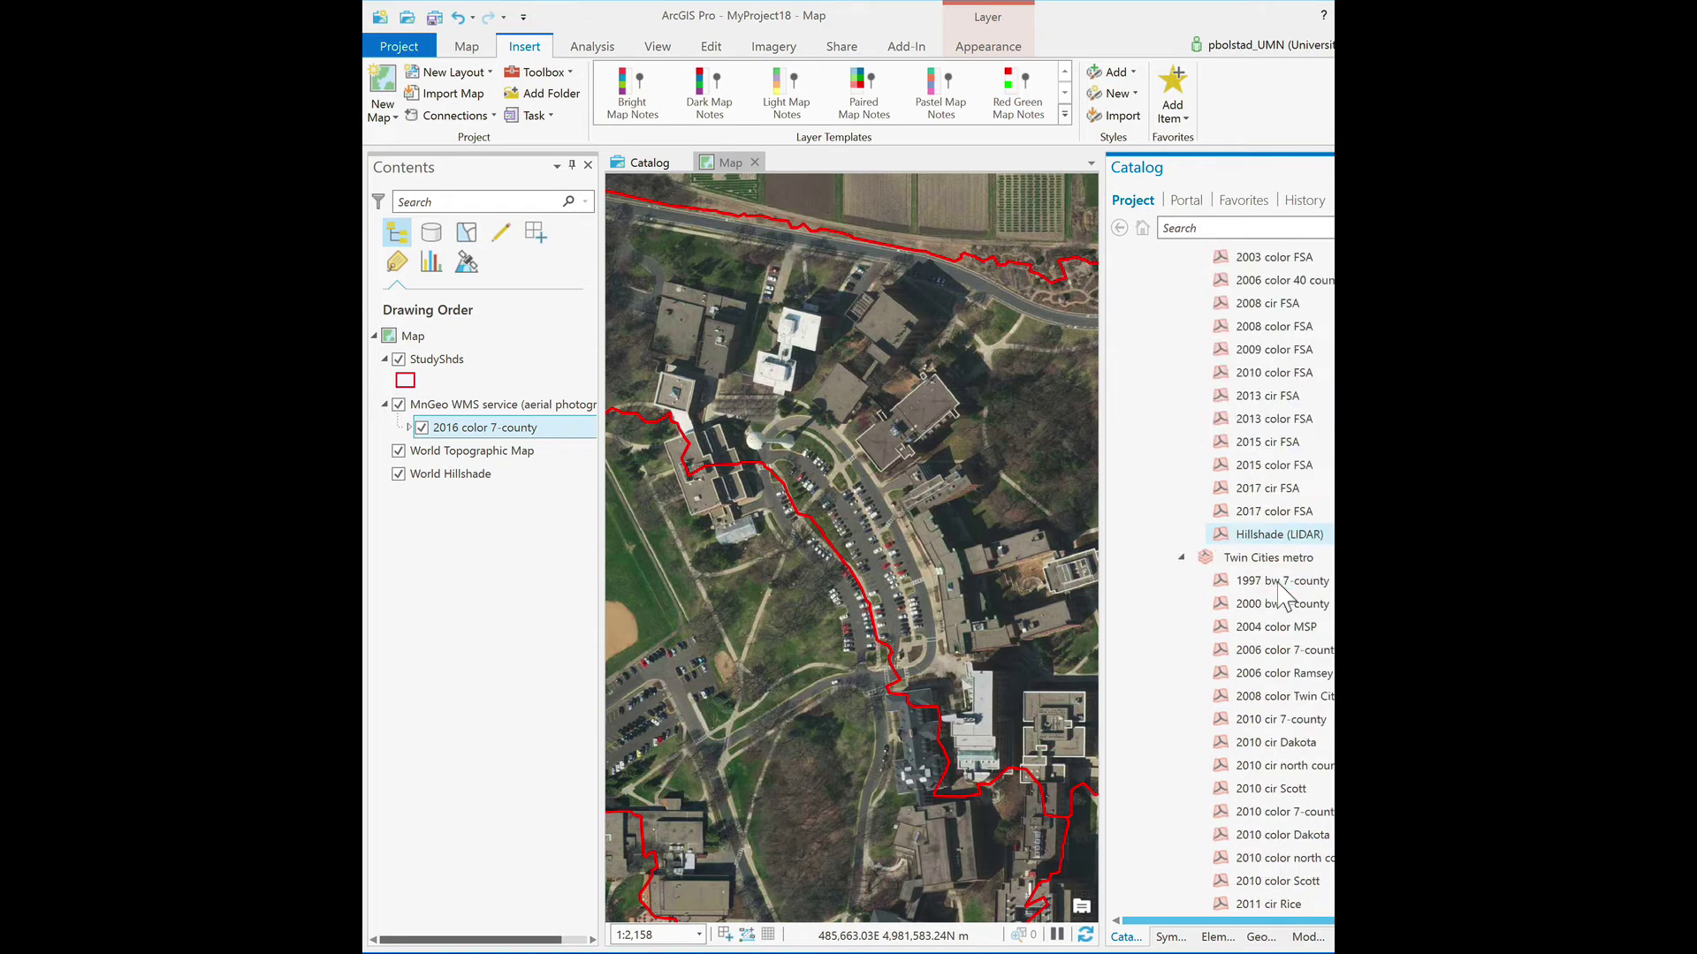
{"action": "scroll", "coordinate": [1283, 597], "scroll_direction": "up", "scroll_amount": 1}
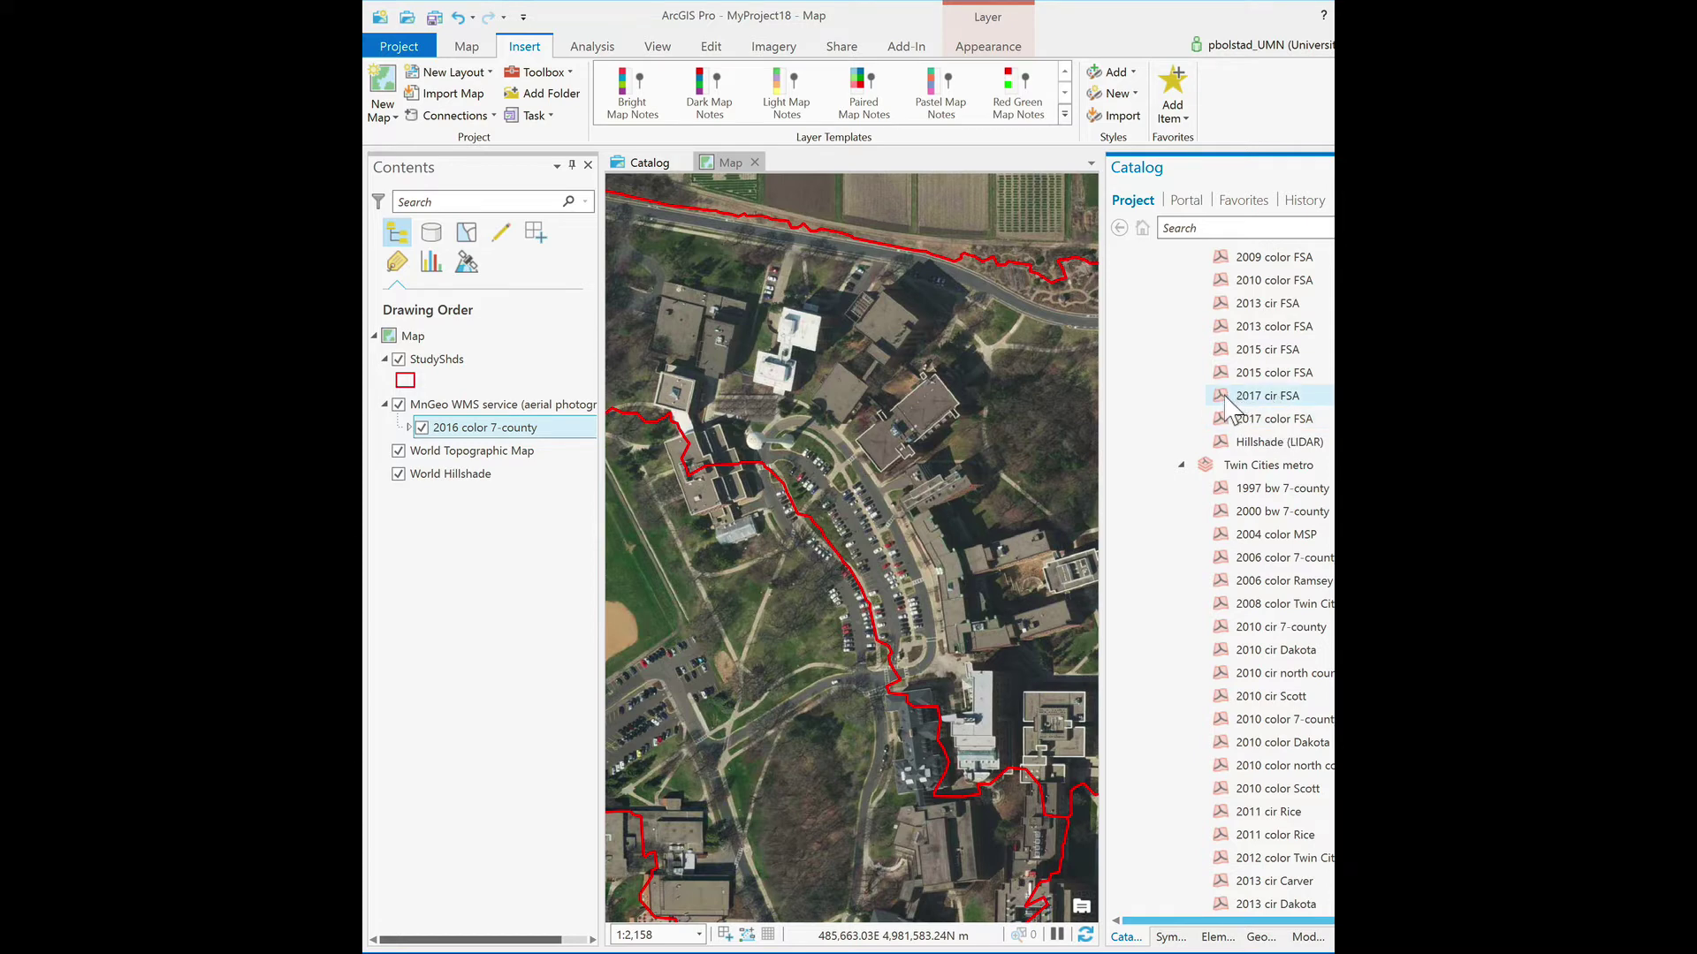
{"action": "left_click_drag", "start_coordinate": [1224, 408], "coordinate": [861, 367]}
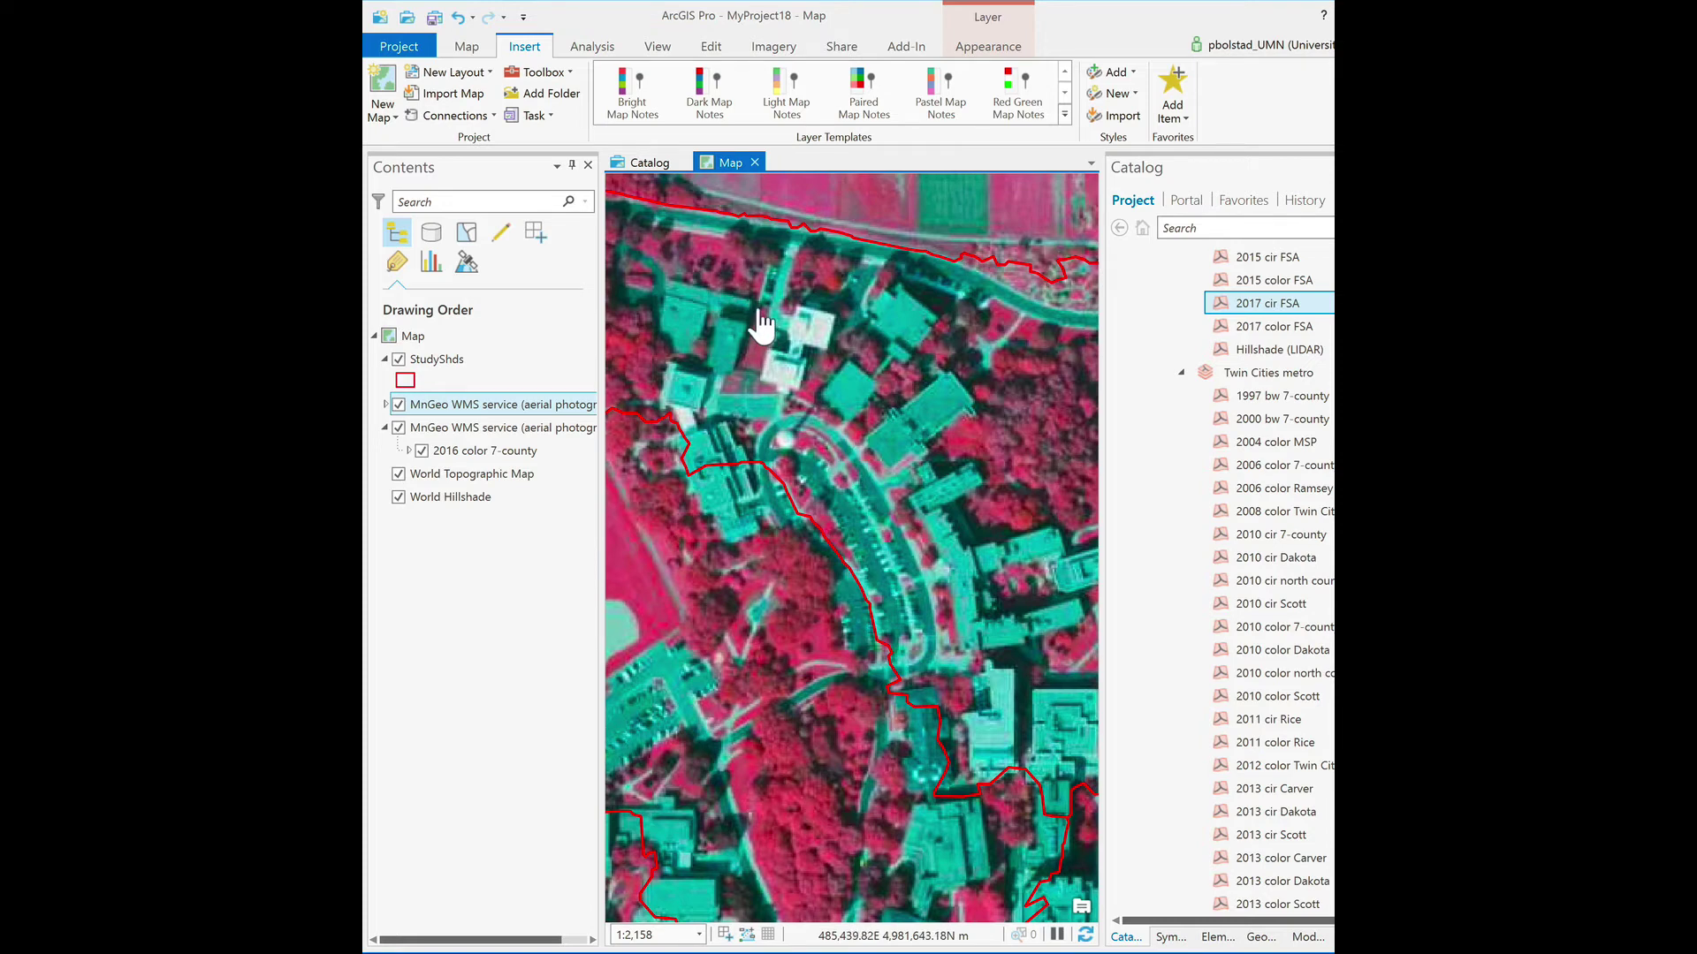
Compare the 2017 cir FSA and 2016 color images at the two white-roofed buildings by repeatedly toggling the upper MnGeo WMS layer's visibility.
{"action": "scroll", "coordinate": [769, 316], "scroll_direction": "up", "scroll_amount": 5}
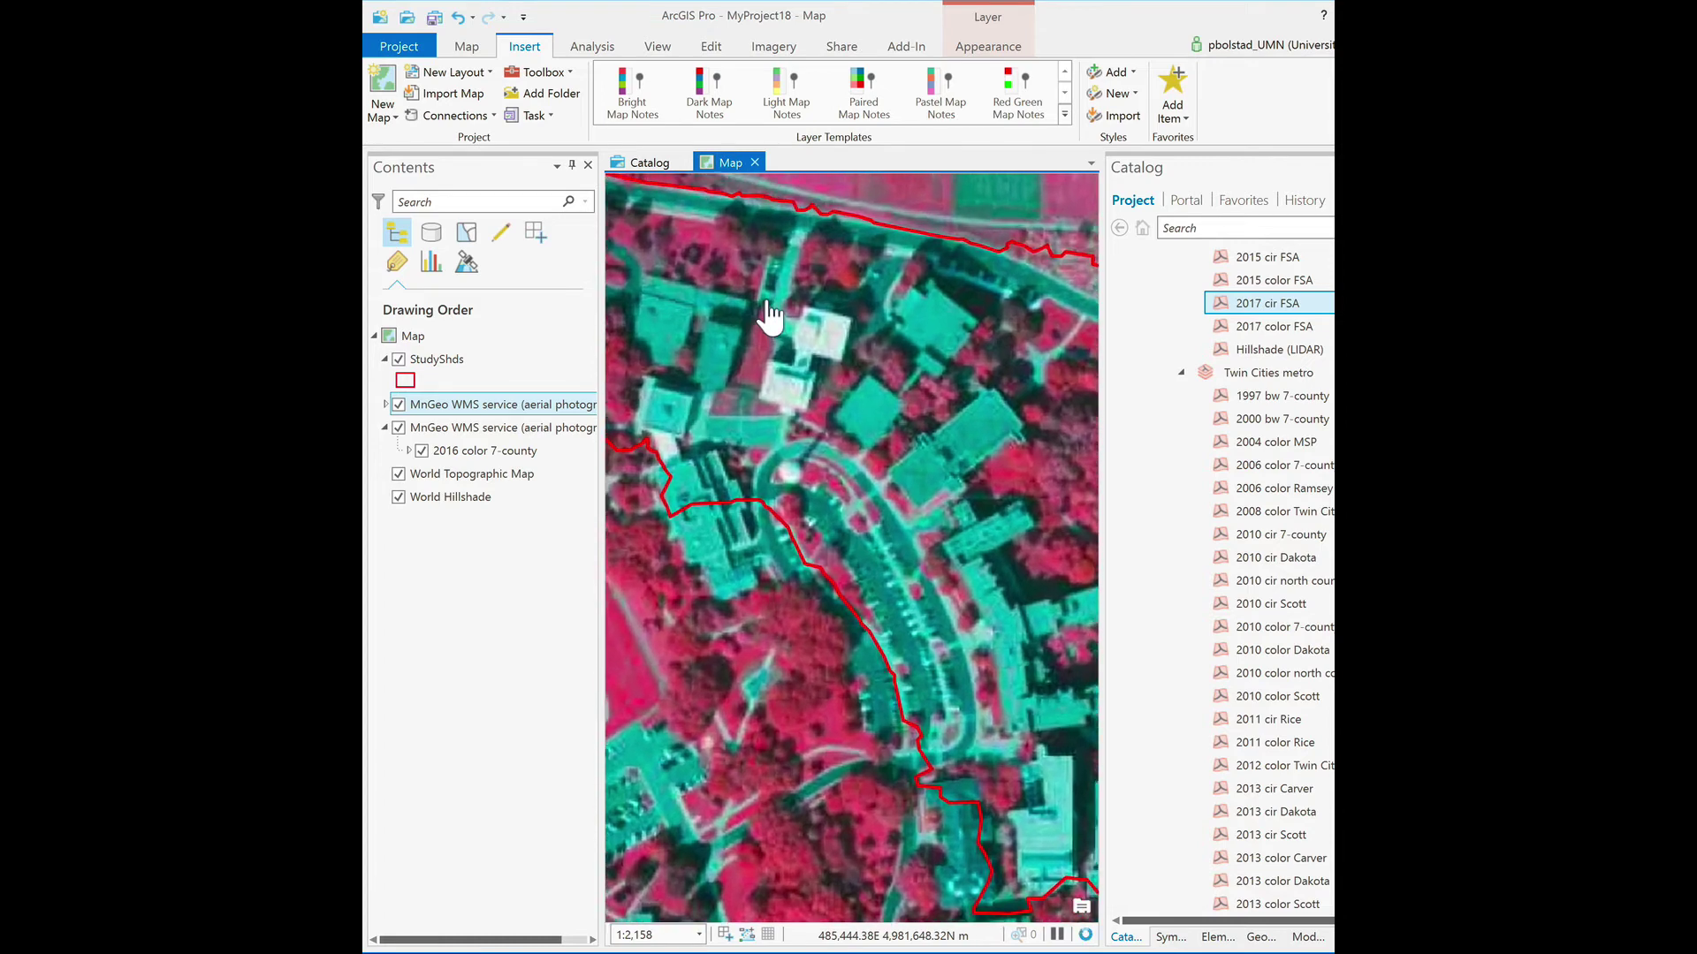
{"action": "scroll", "coordinate": [768, 316], "scroll_direction": "up", "scroll_amount": 5}
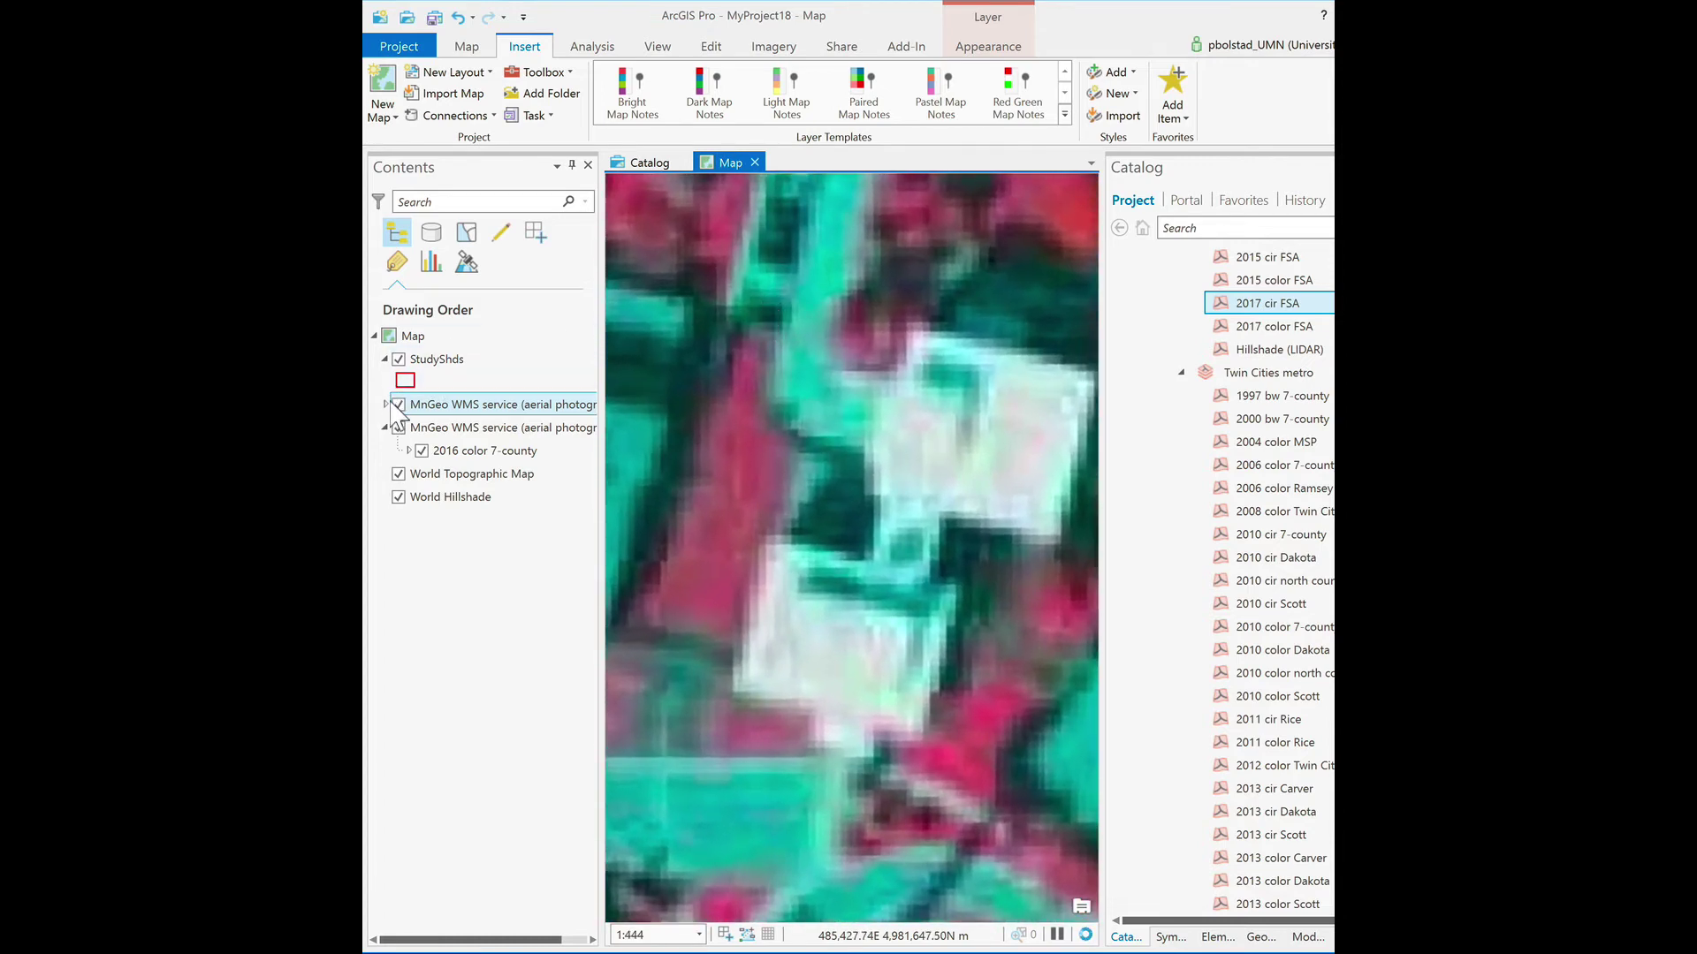
{"action": "left_click", "coordinate": [398, 406]}
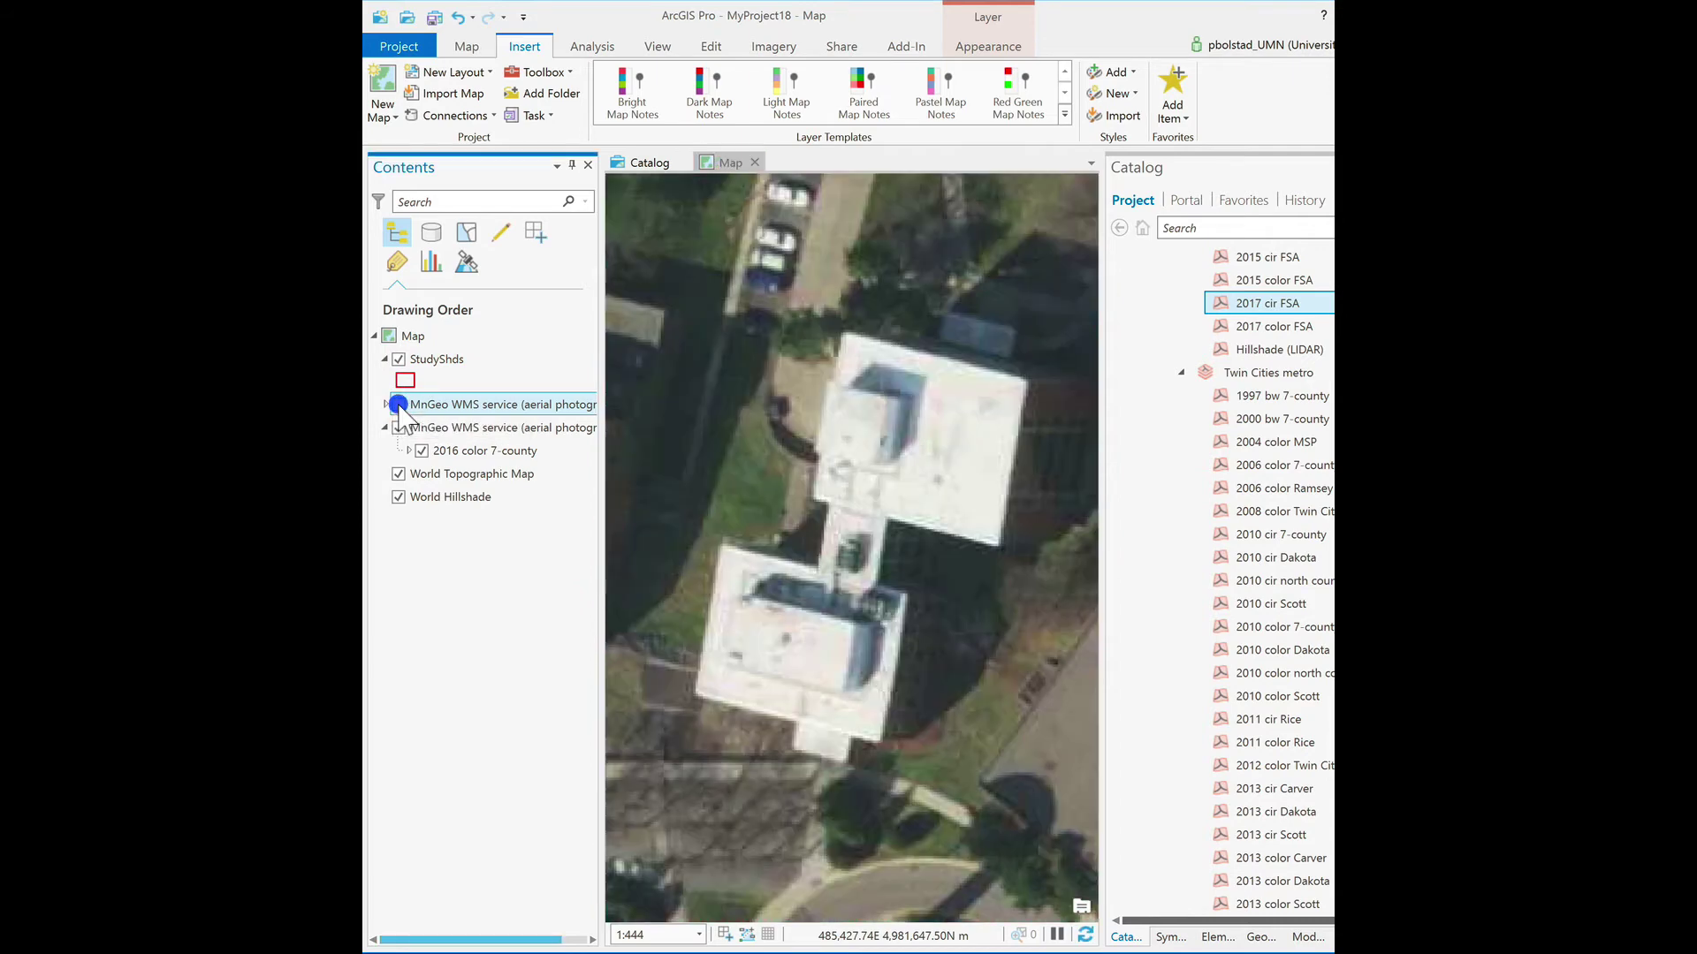
{"action": "left_click", "coordinate": [398, 406]}
{"action": "left_click", "coordinate": [398, 405]}
{"action": "left_click", "coordinate": [399, 405]}
{"action": "left_click", "coordinate": [399, 405]}
{"action": "left_click", "coordinate": [398, 406]}
{"action": "left_click", "coordinate": [399, 406]}
{"action": "left_click", "coordinate": [398, 405]}
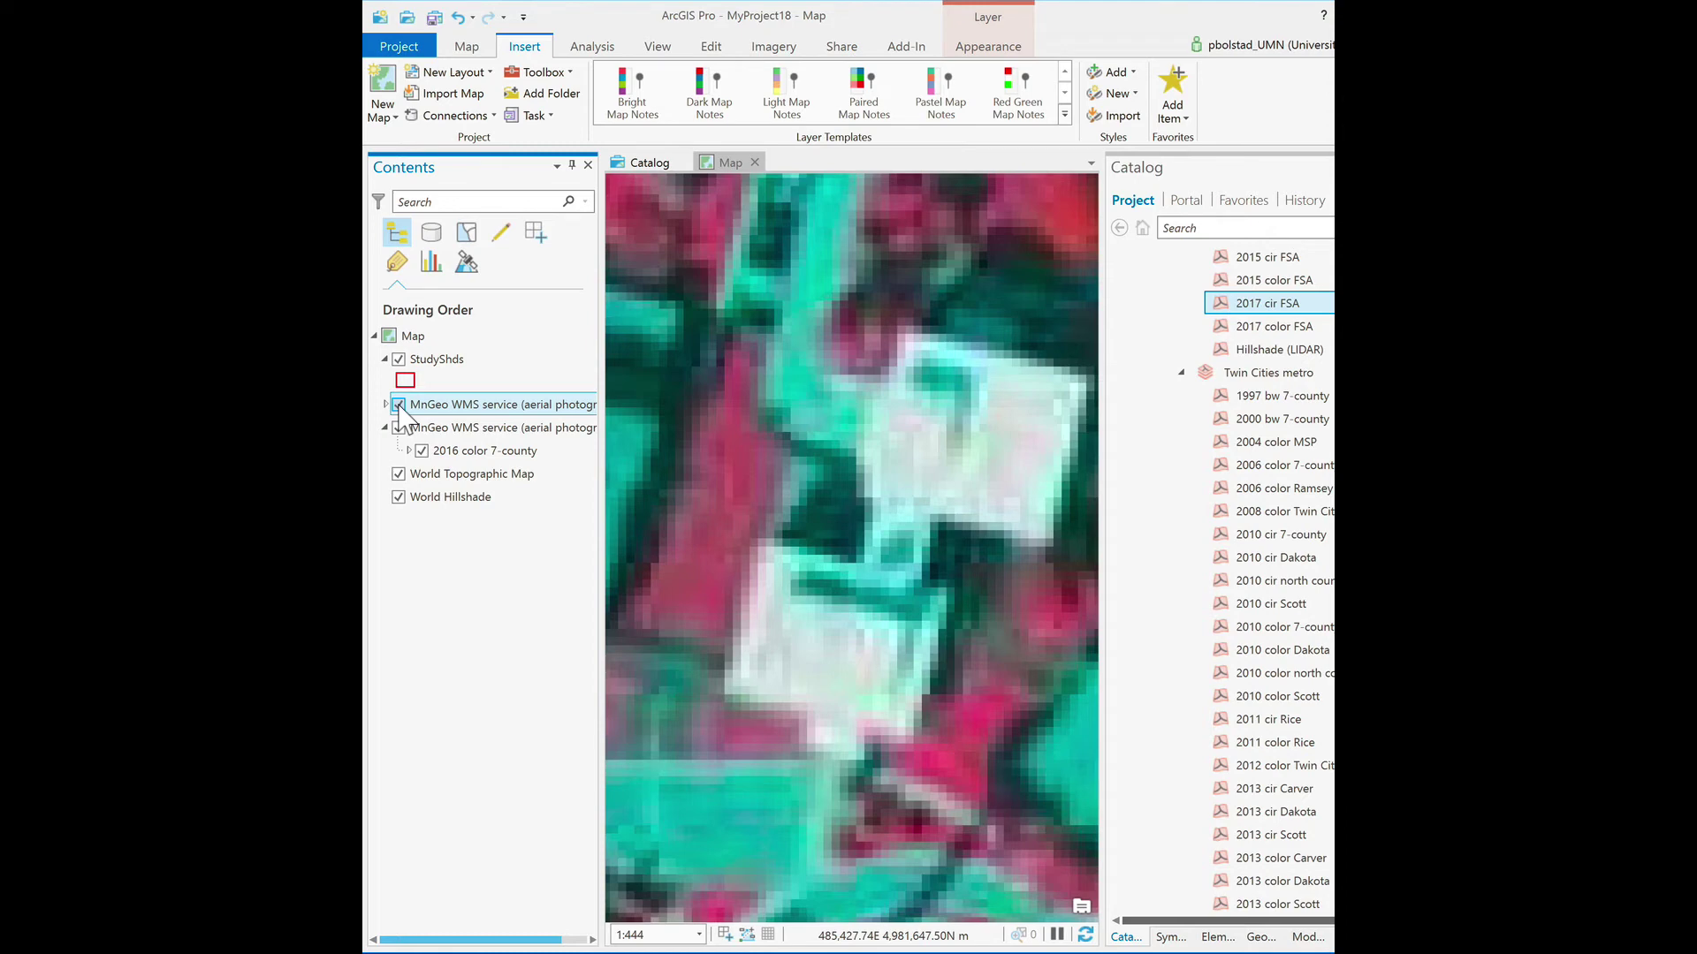
{"action": "left_click", "coordinate": [399, 406]}
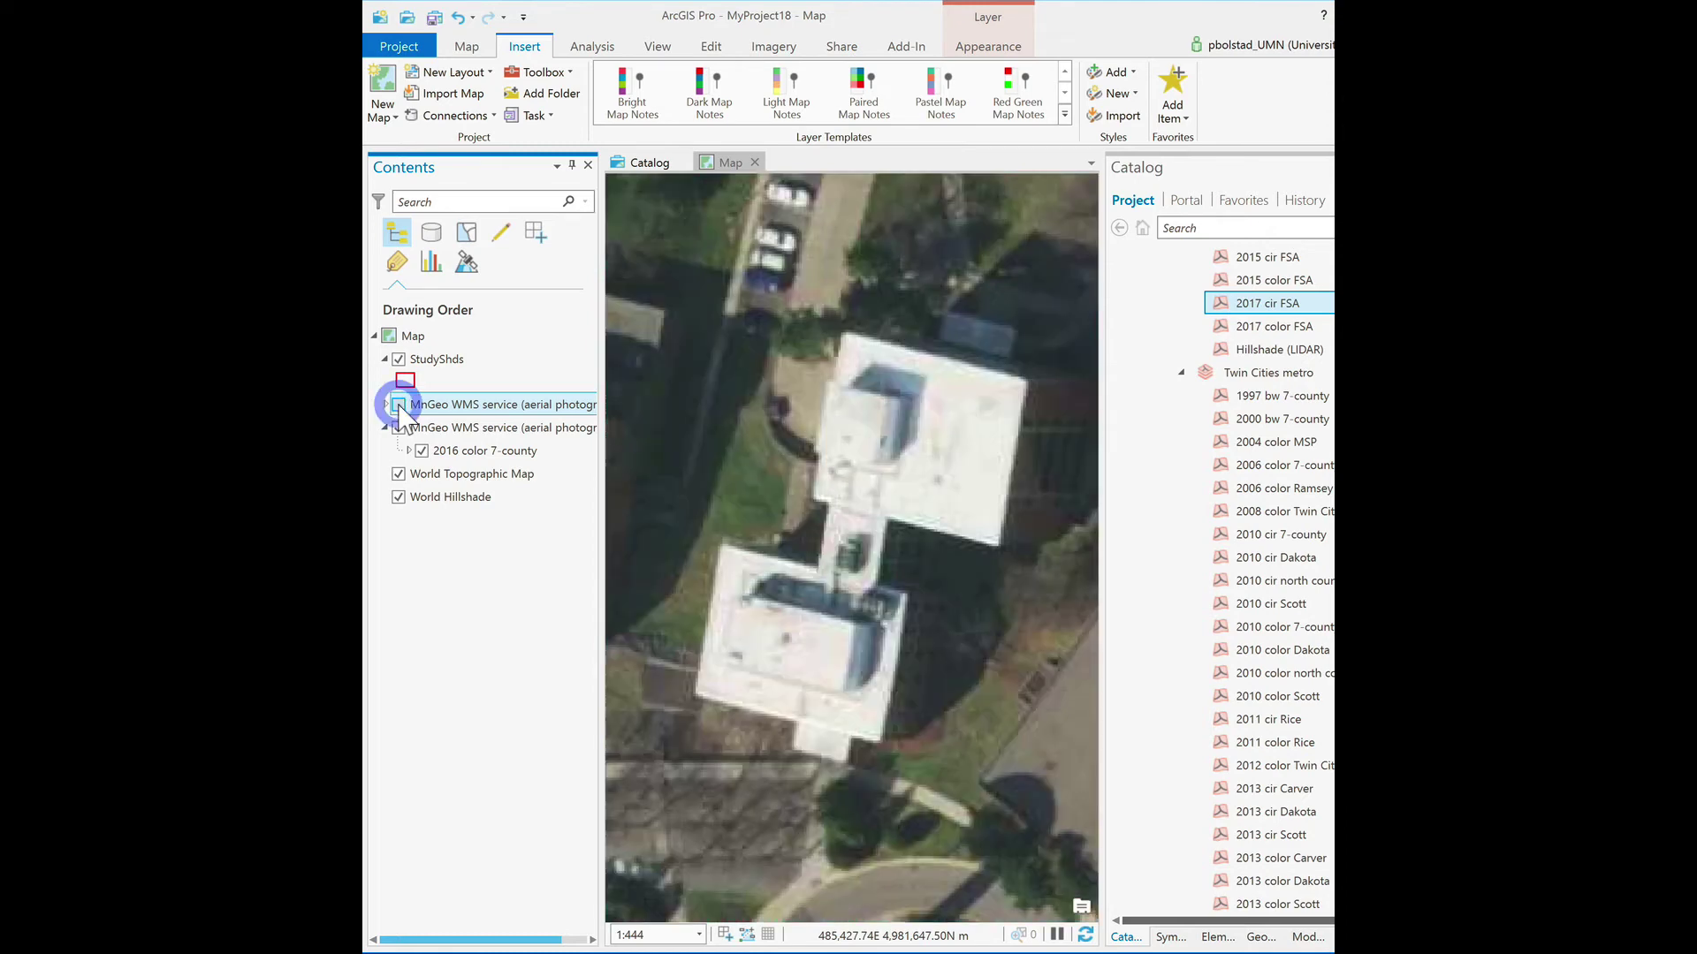
{"action": "left_click", "coordinate": [399, 405]}
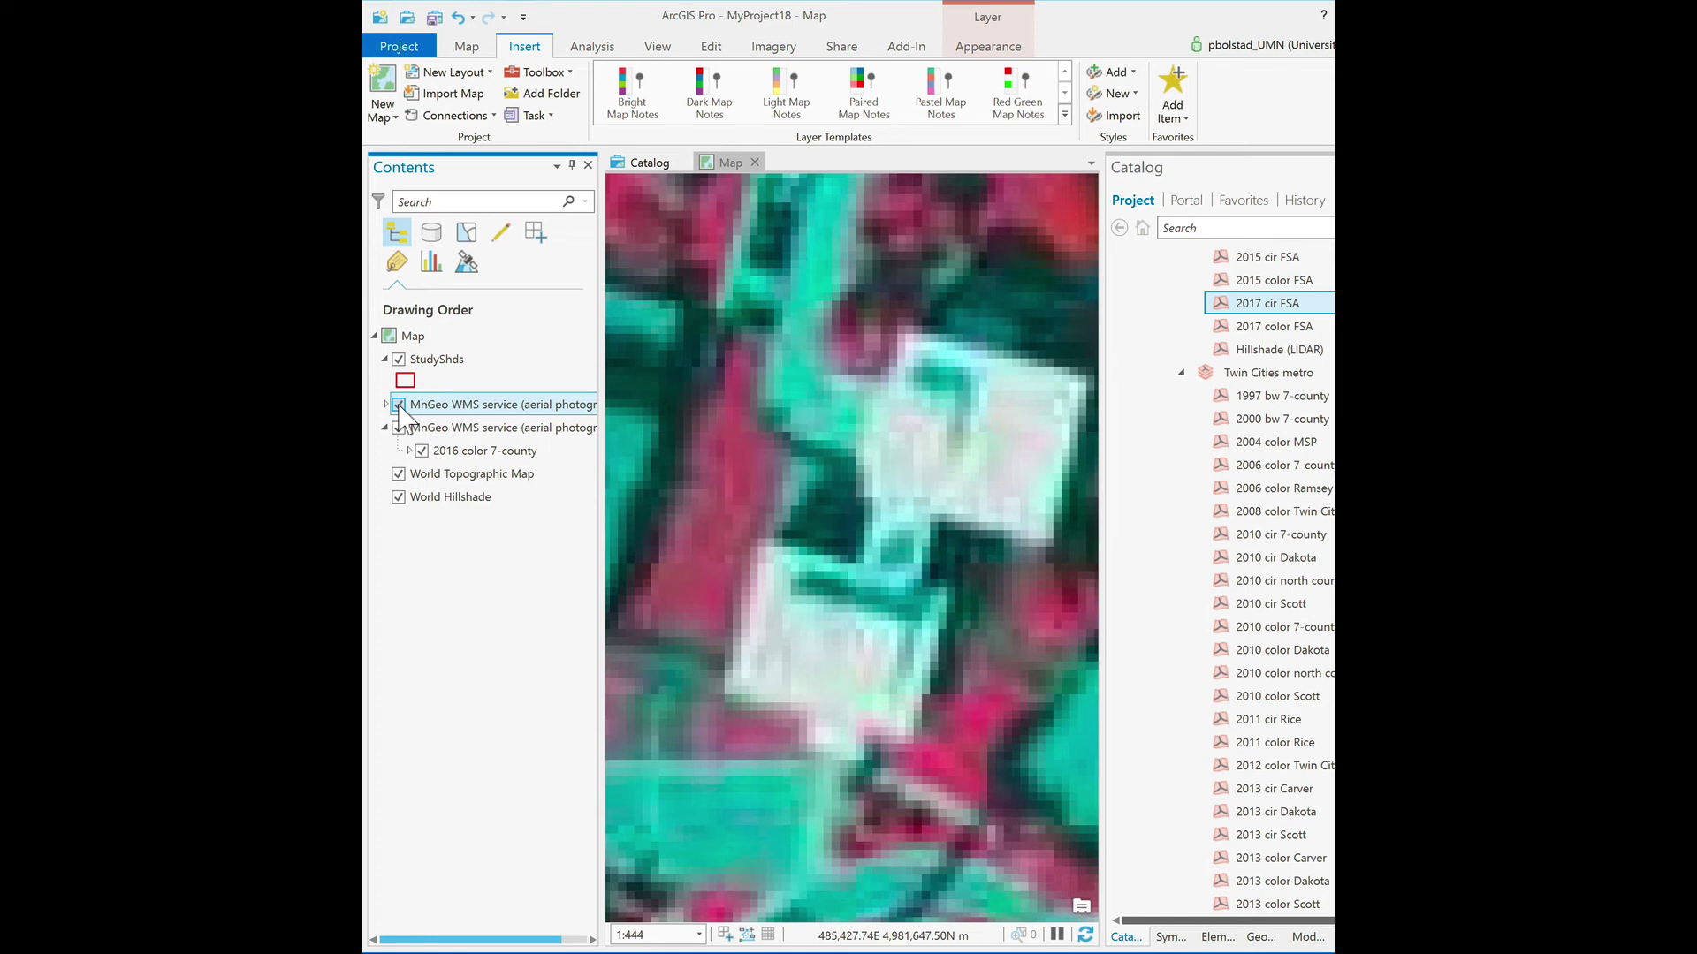
{"action": "left_click", "coordinate": [399, 404]}
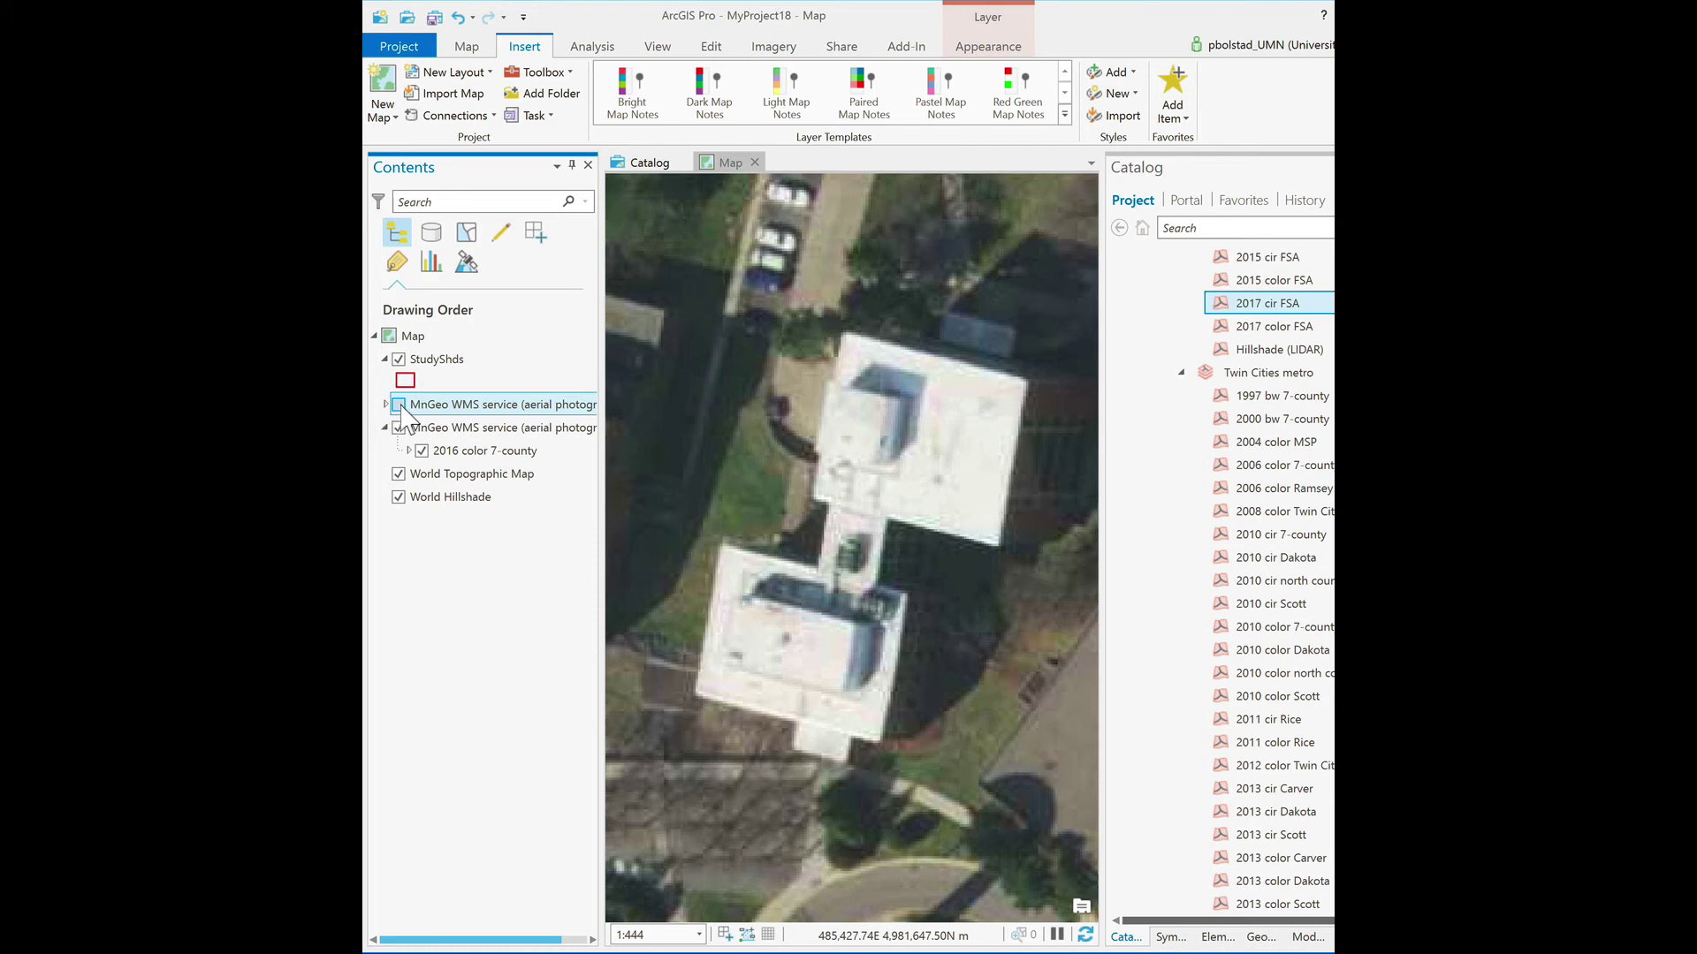
{"action": "left_click", "coordinate": [398, 405]}
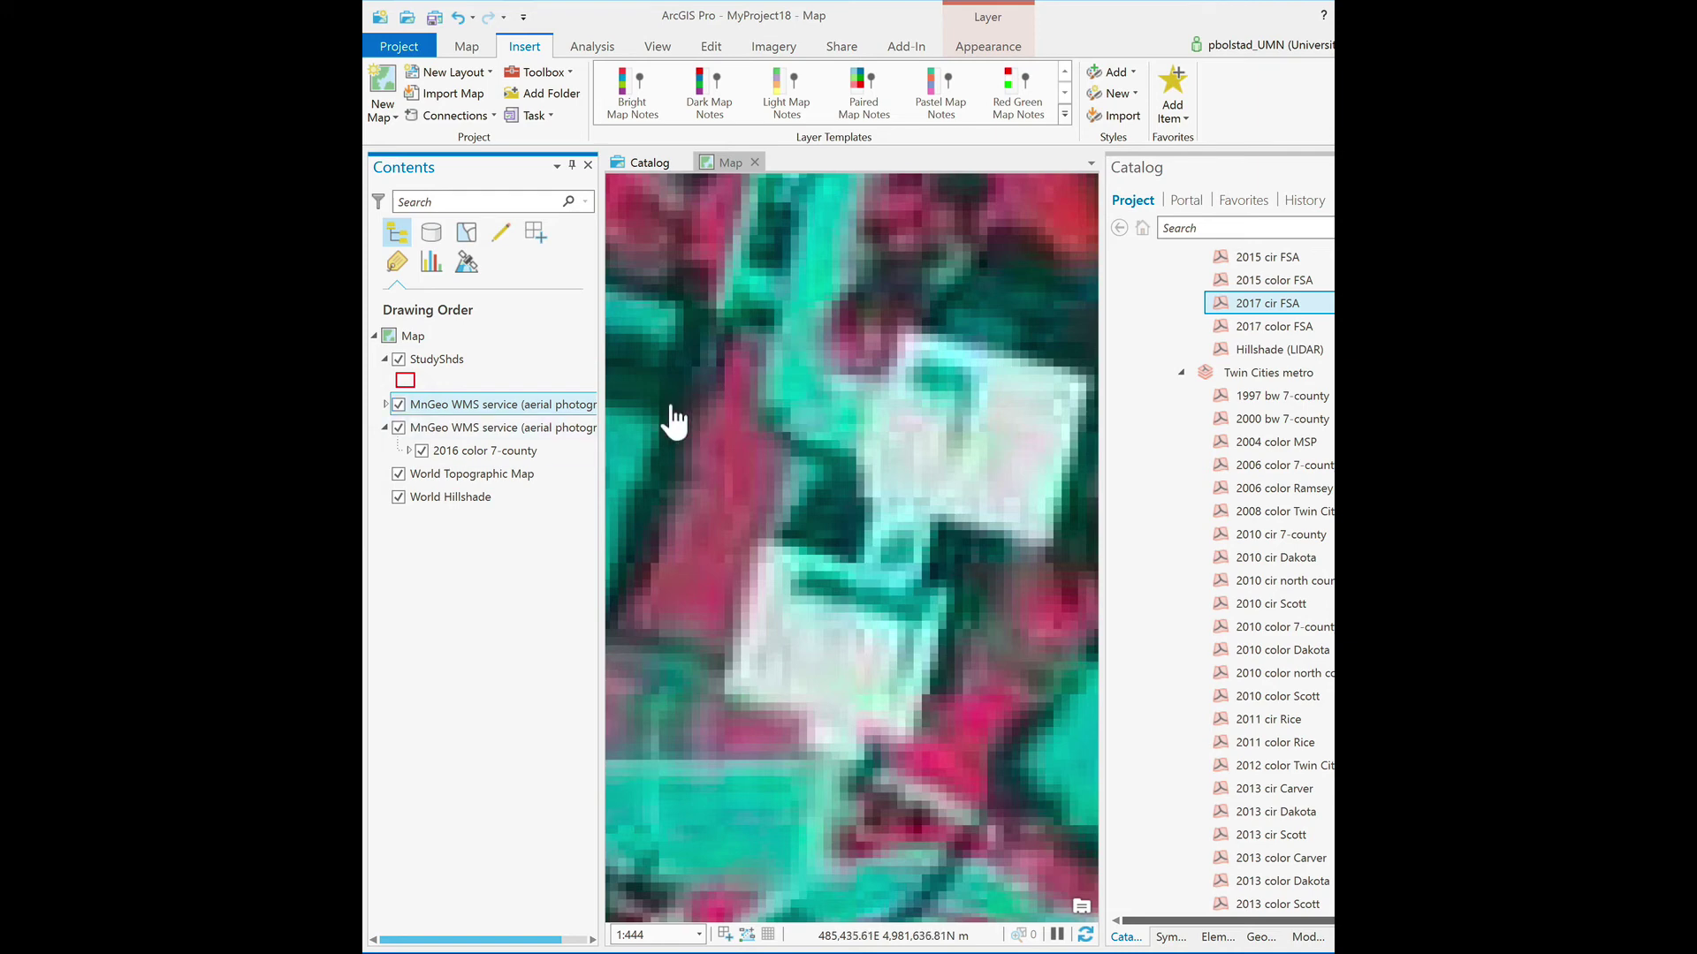
{"action": "left_click", "coordinate": [399, 404]}
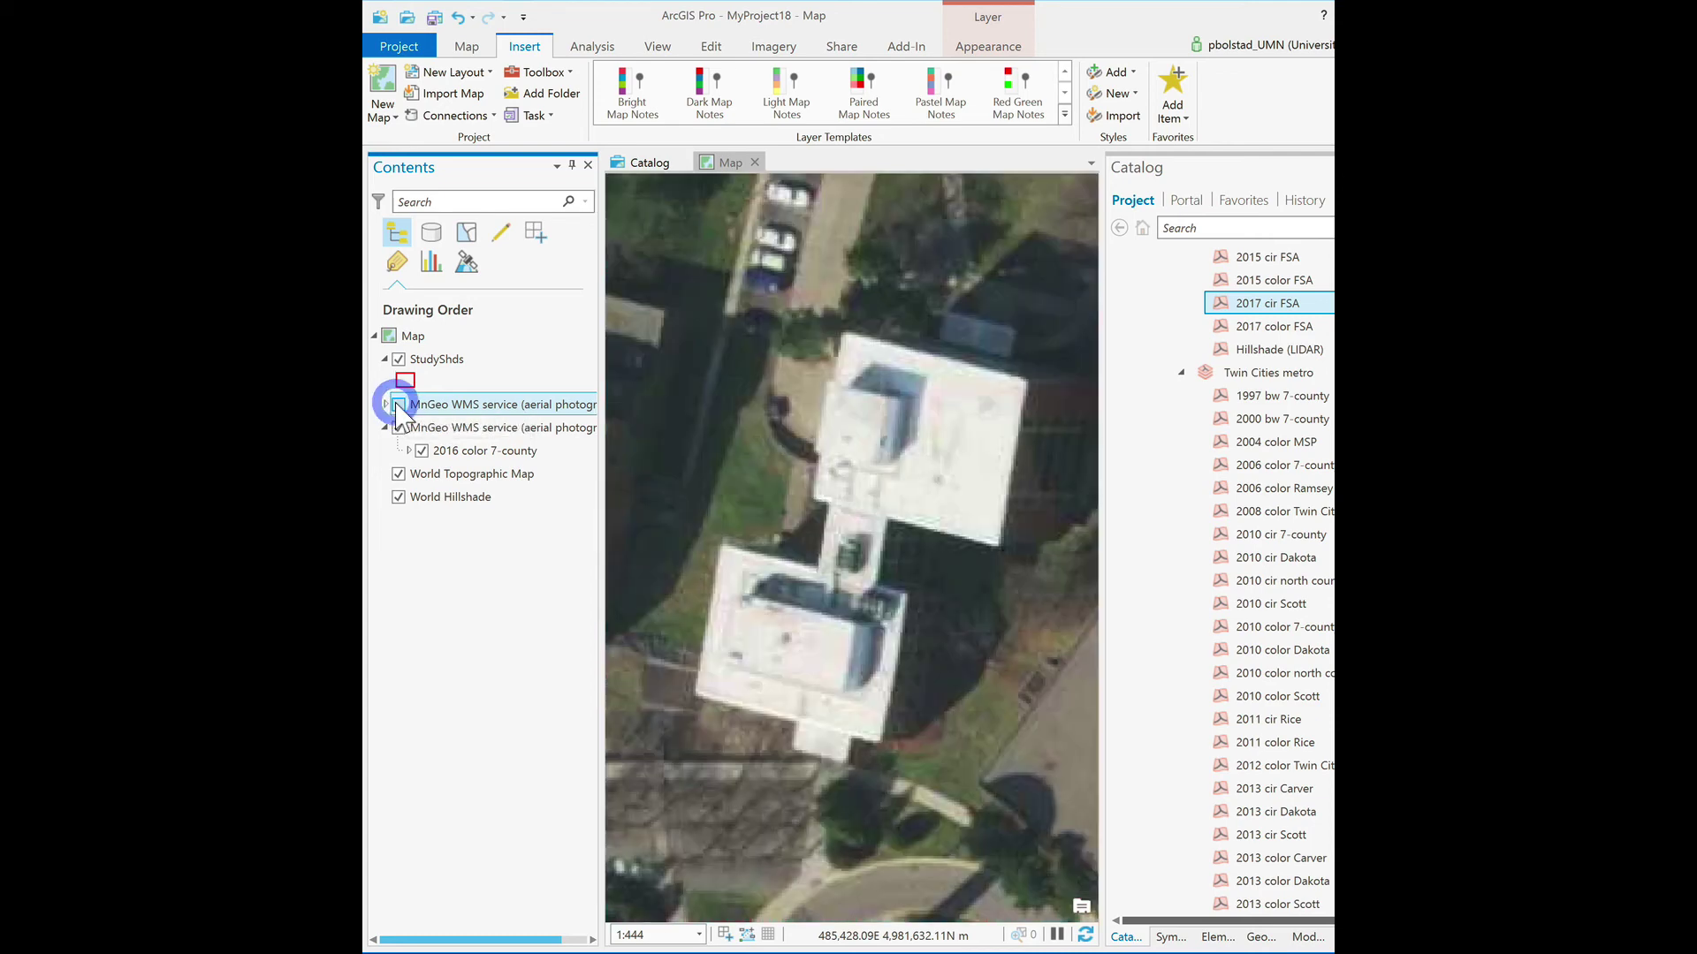